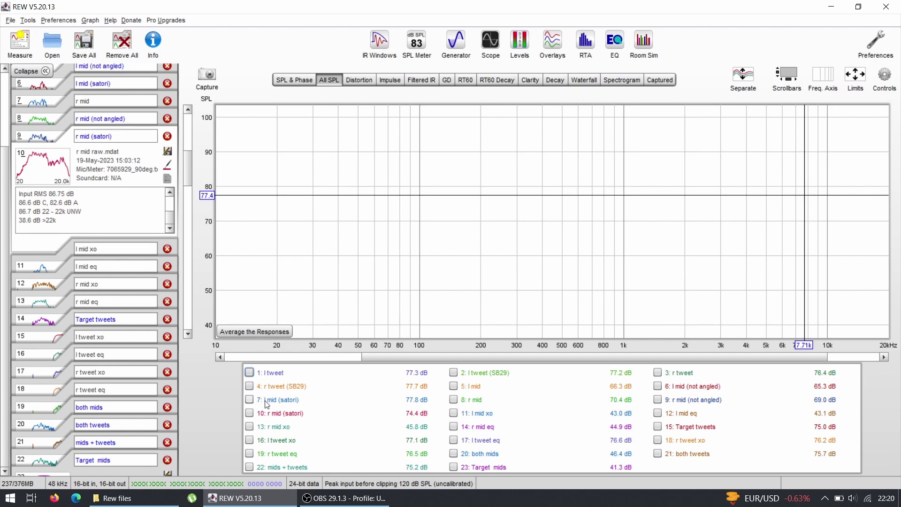
# - Overlay the l tweet (SB29) and r tweet (SB29) responses on the SPL graph
pyautogui.click(455, 373)
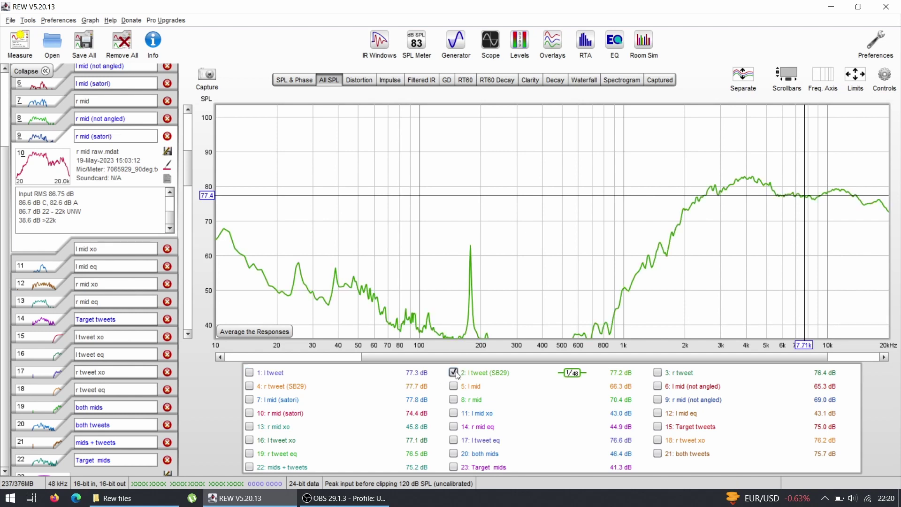
pyautogui.click(250, 386)
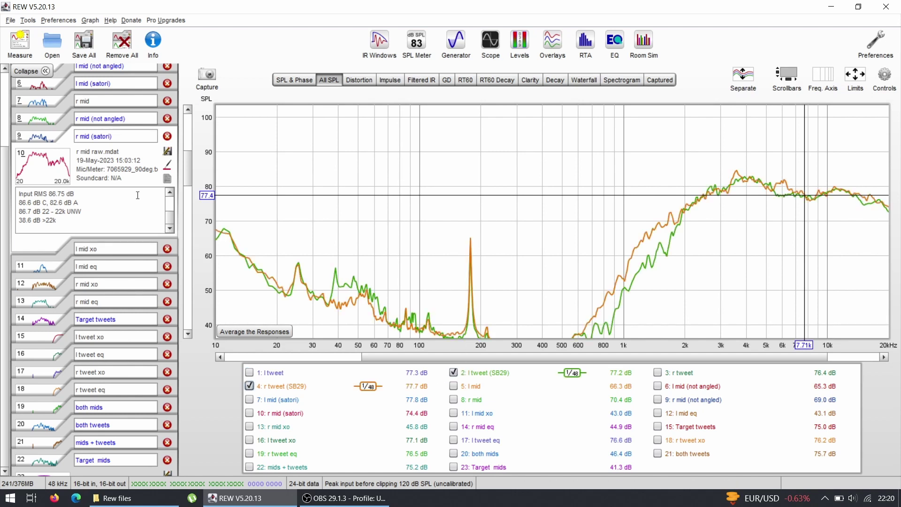
pyautogui.moveTo(186, 170); pyautogui.dragTo(186, 171)
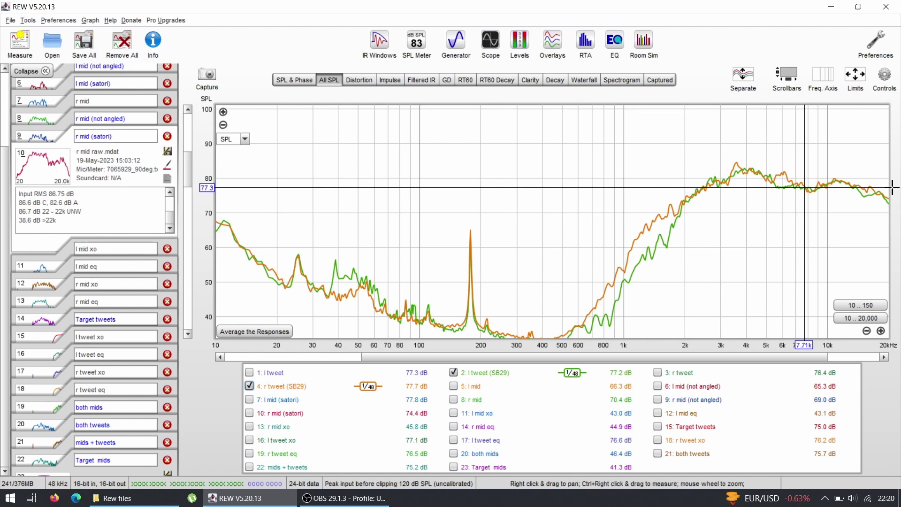
# - Examine the overlaid SB29 tweeter responses with the graph cursor, from about 400 Hz up to 20 kHz
pyautogui.click(830, 200)
pyautogui.click(603, 178)
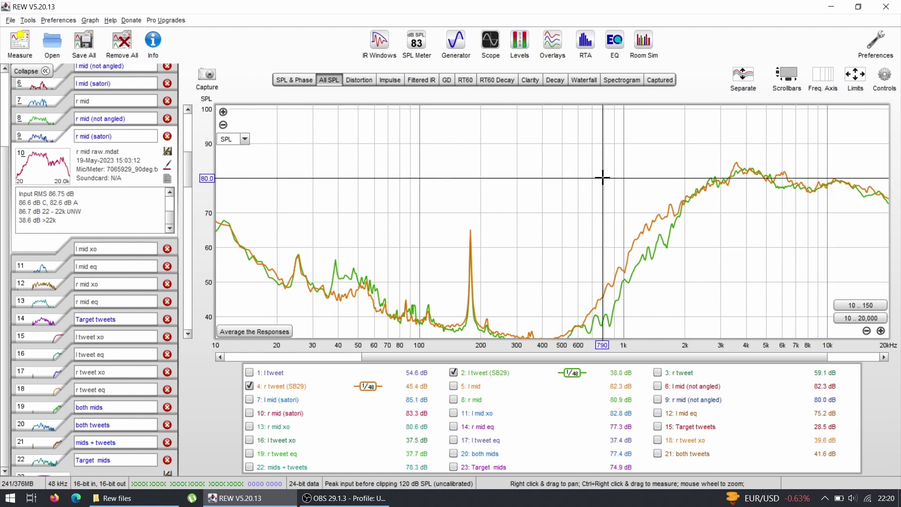
pyautogui.click(557, 159)
pyautogui.click(563, 151)
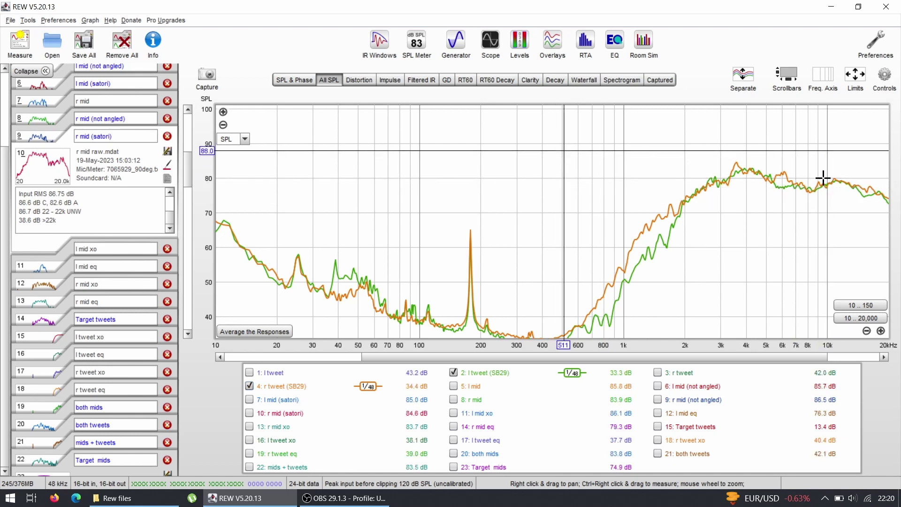
pyautogui.click(888, 198)
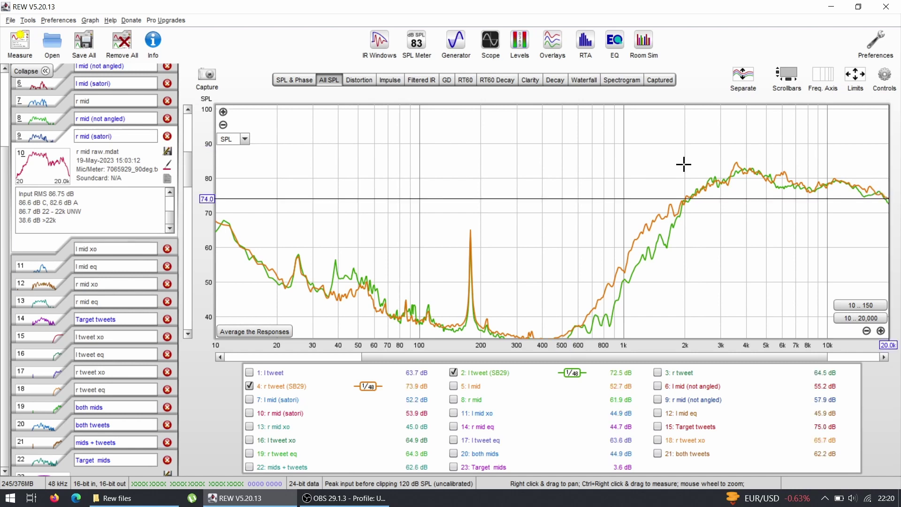
pyautogui.click(546, 136)
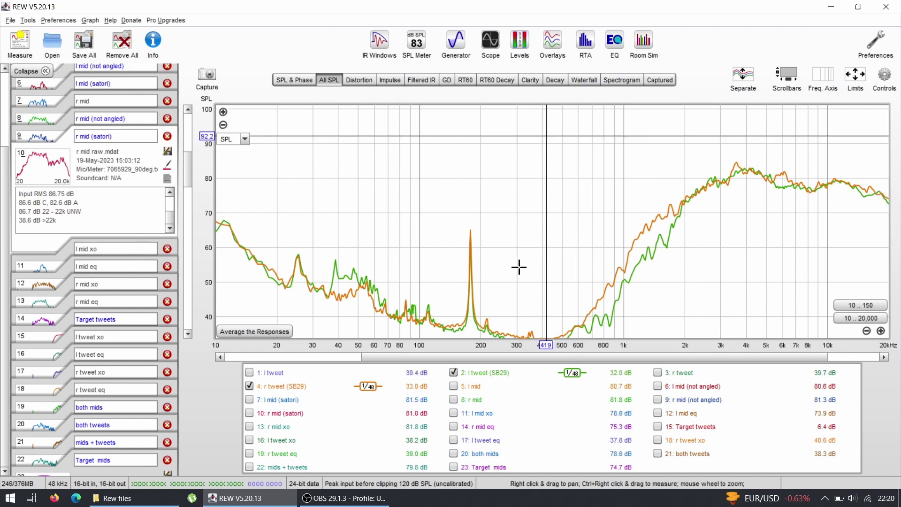
# - Replace both SB29 traces on the graph with the l tweet and r tweet responses
pyautogui.click(453, 373)
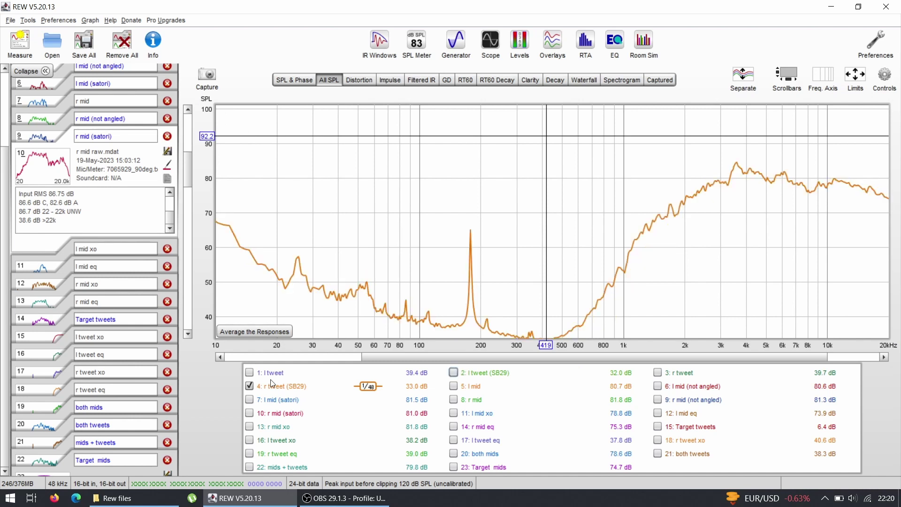
pyautogui.click(249, 384)
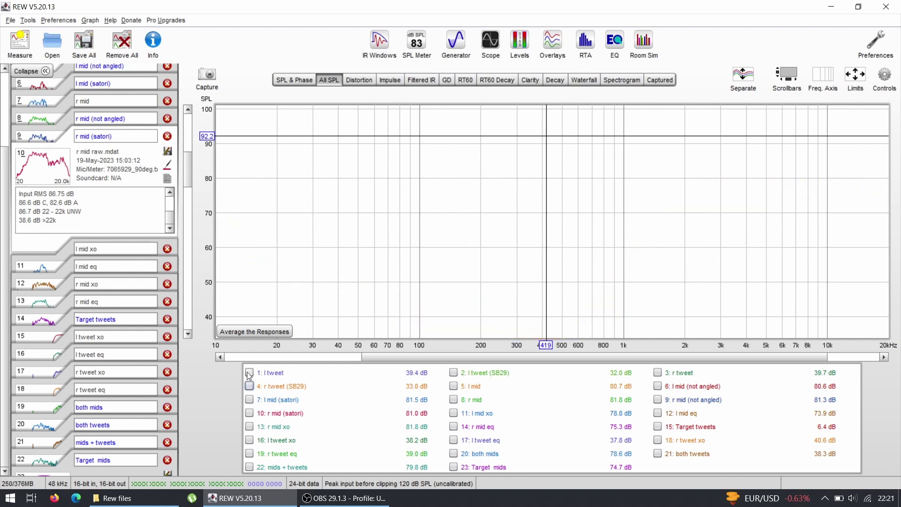
pyautogui.click(249, 373)
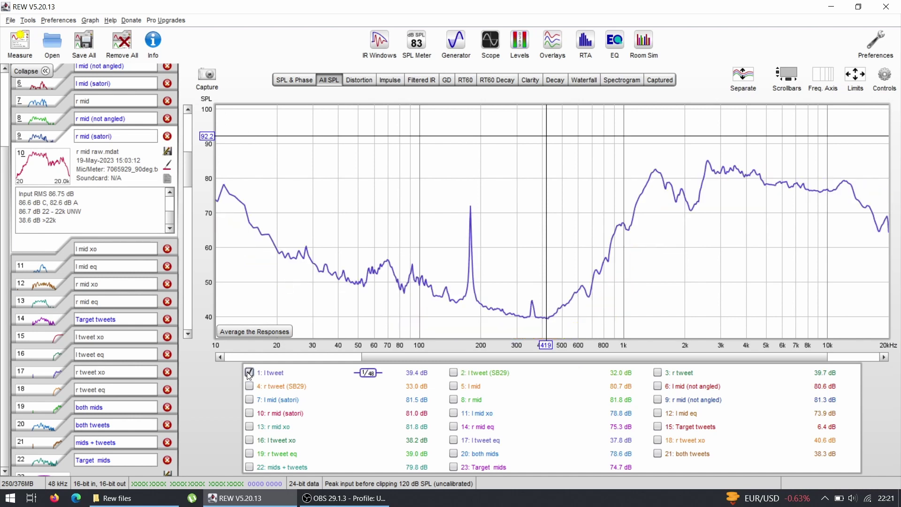
pyautogui.click(658, 373)
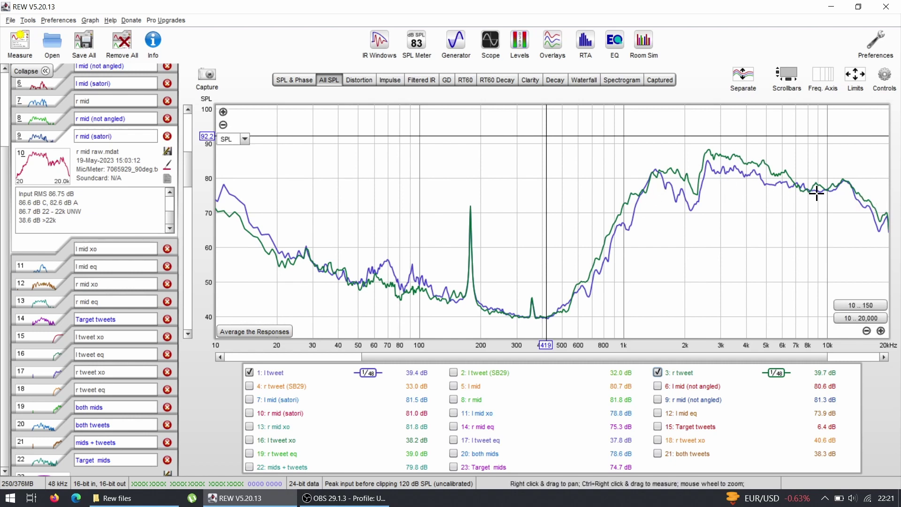
# - Inspect the dip in the l tweet and r tweet responses at about 2.2 kHz
pyautogui.click(692, 206)
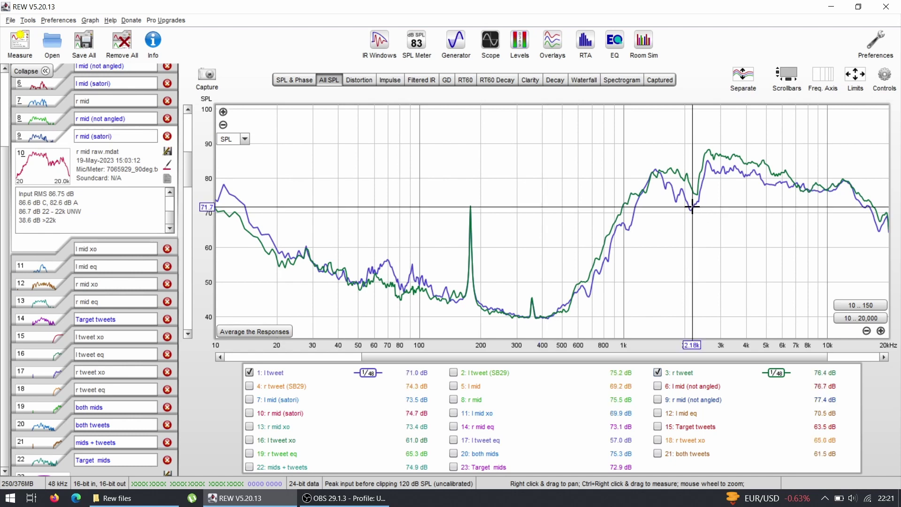
pyautogui.click(695, 205)
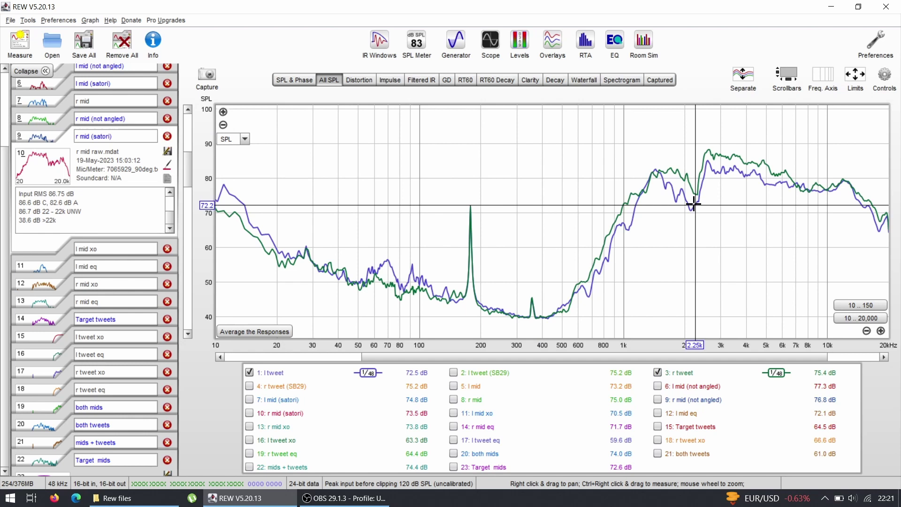
pyautogui.click(695, 205)
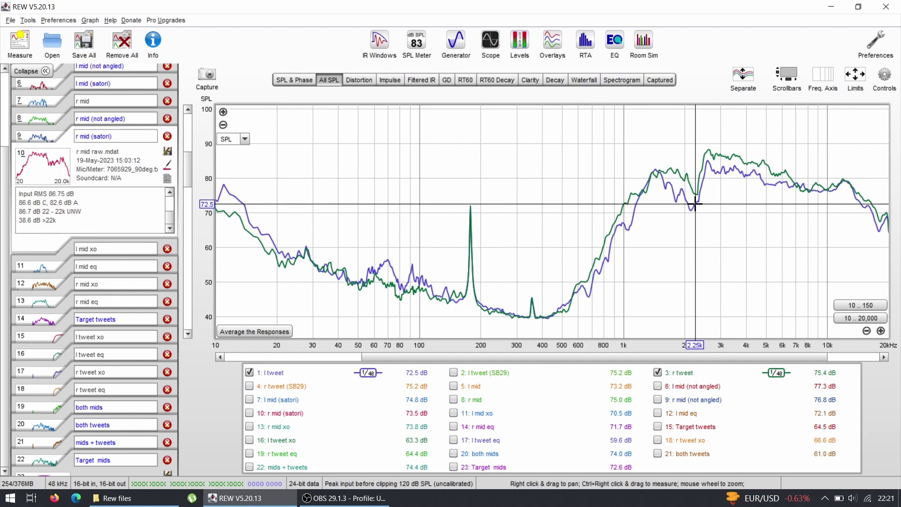
pyautogui.click(695, 193)
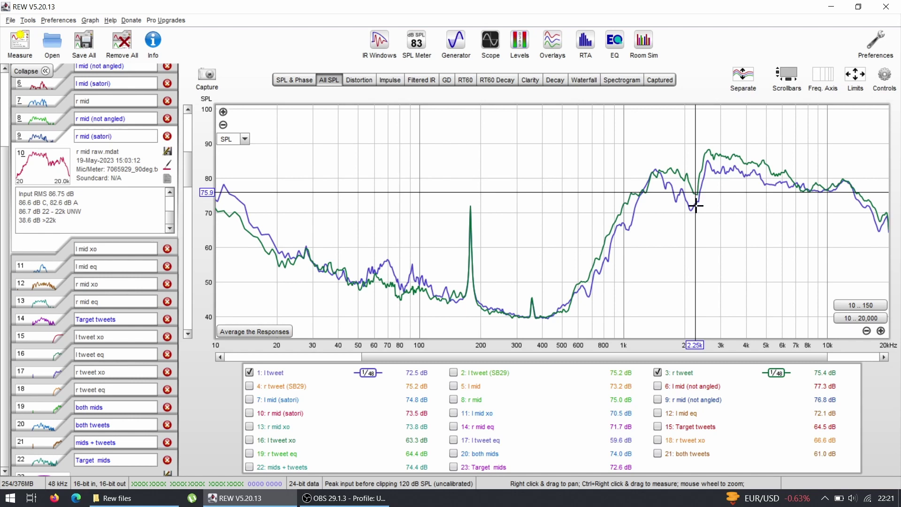
pyautogui.click(695, 203)
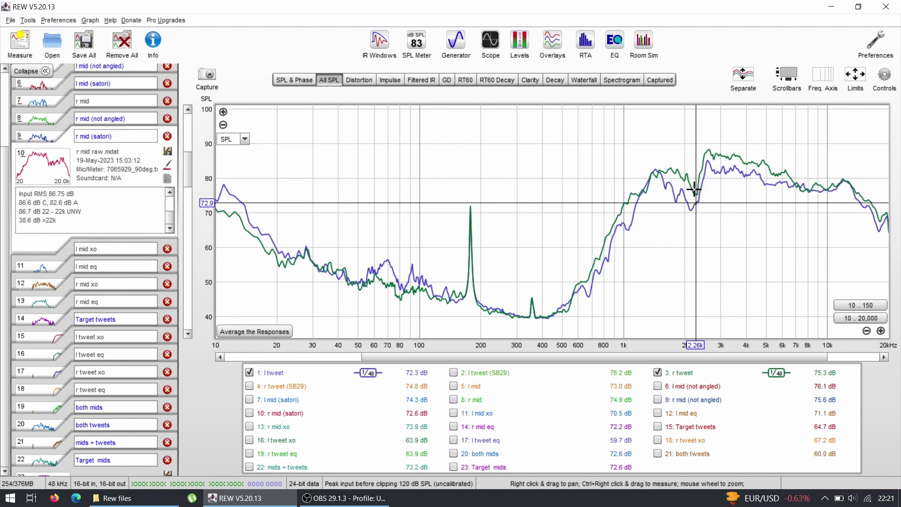
pyautogui.click(695, 192)
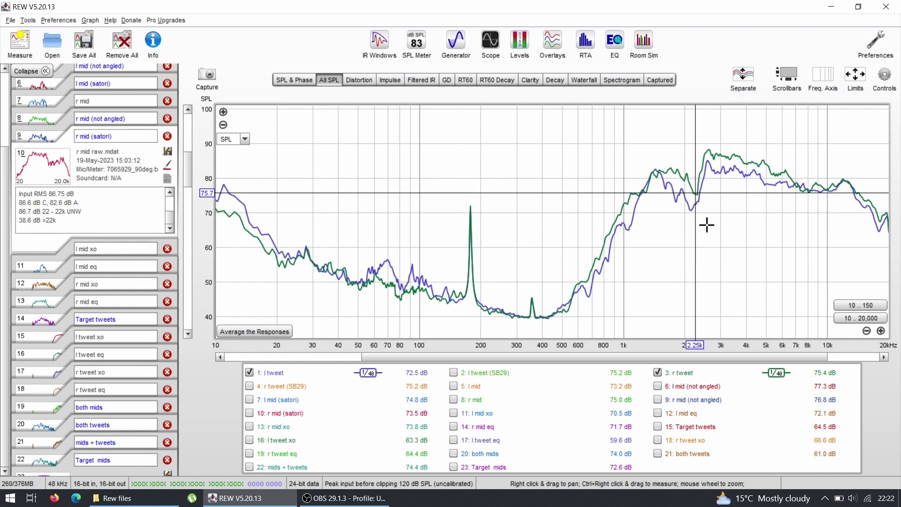
# - Inspect where the l tweet and r tweet responses start rolling off, between about 13 and 14 kHz
pyautogui.click(852, 188)
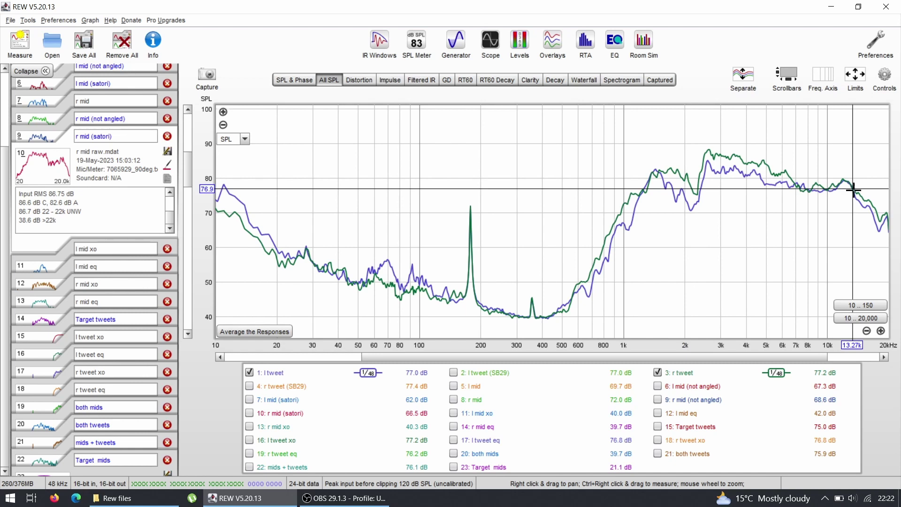
pyautogui.click(855, 191)
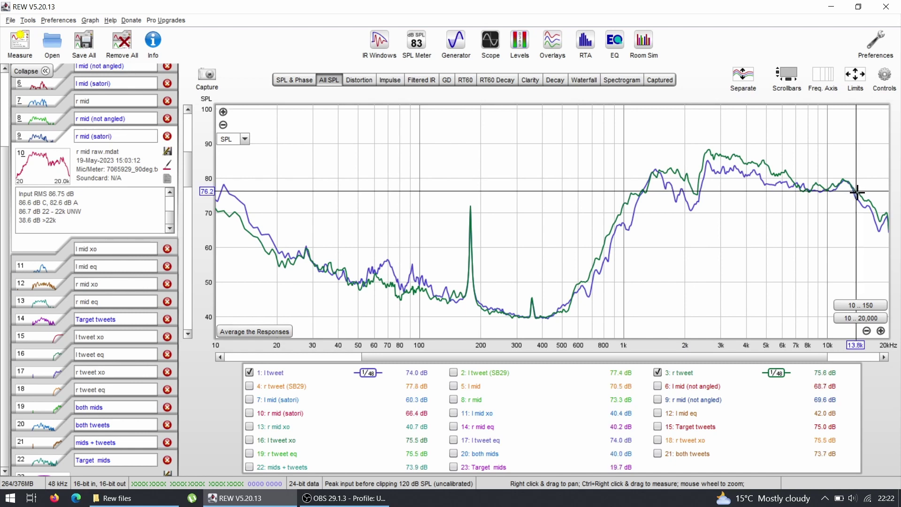
pyautogui.click(857, 192)
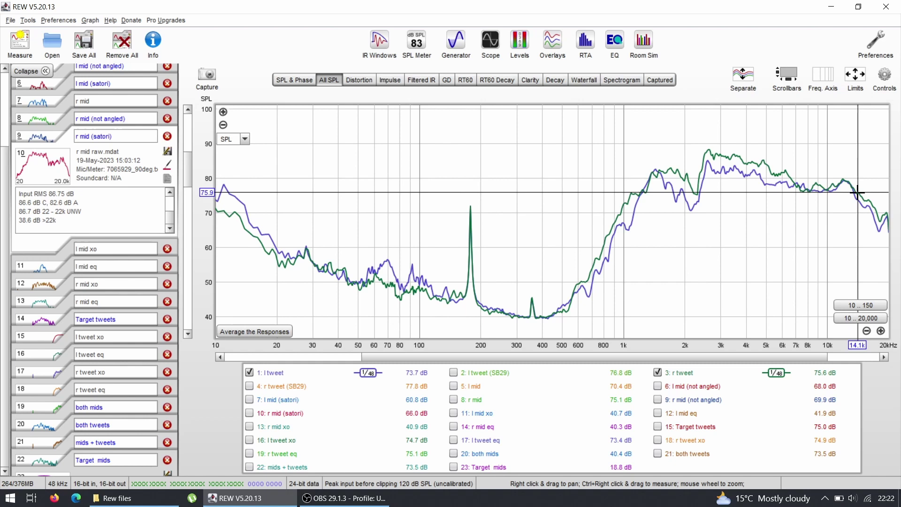
pyautogui.click(856, 192)
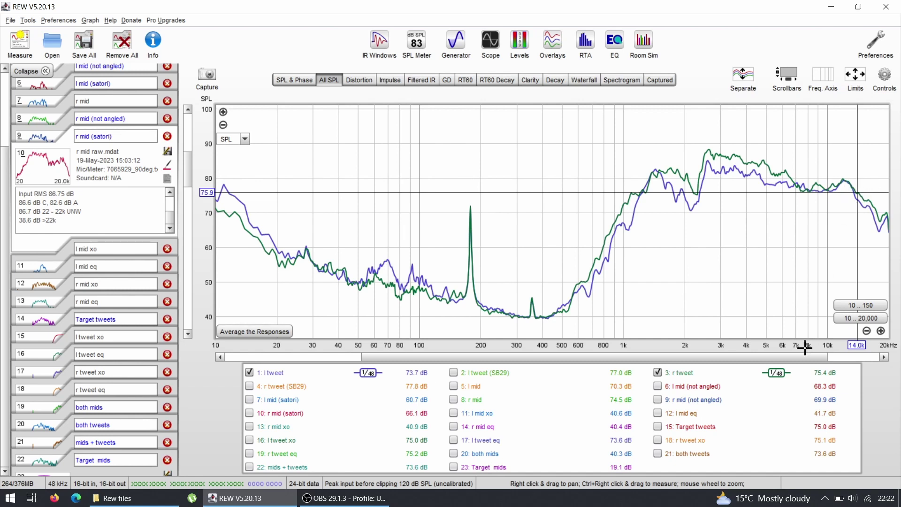
# - View the tweeter responses above 20 kHz, restore the 10 to 20,000 Hz range, and recheck the dip near 2.1 kHz
pyautogui.moveTo(804, 359); pyautogui.dragTo(840, 358)
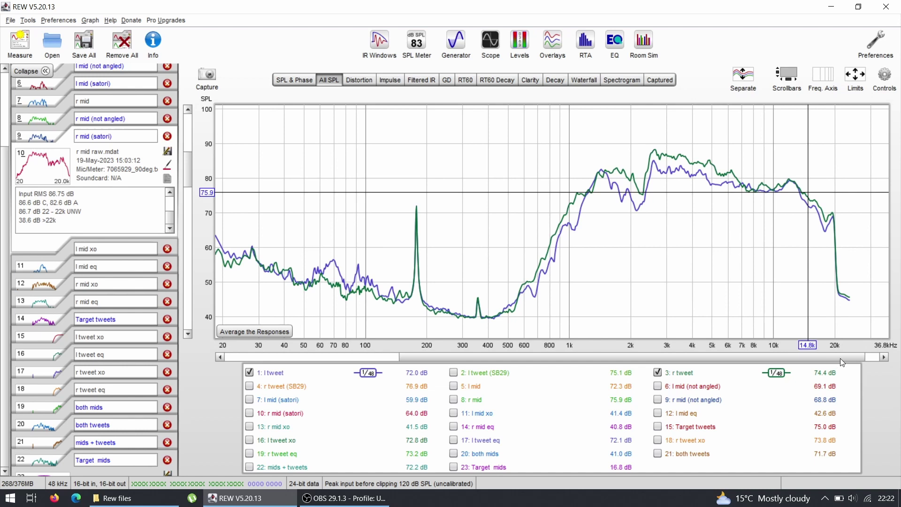
pyautogui.click(851, 319)
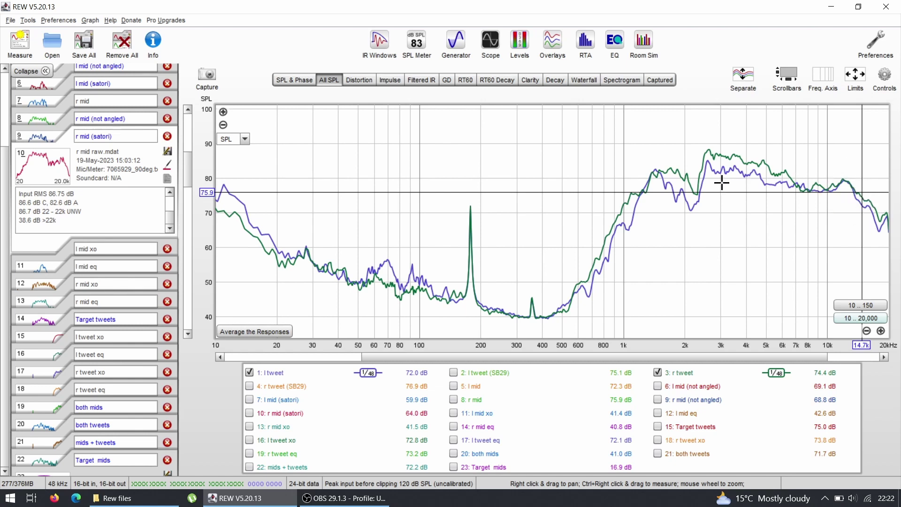
pyautogui.click(689, 190)
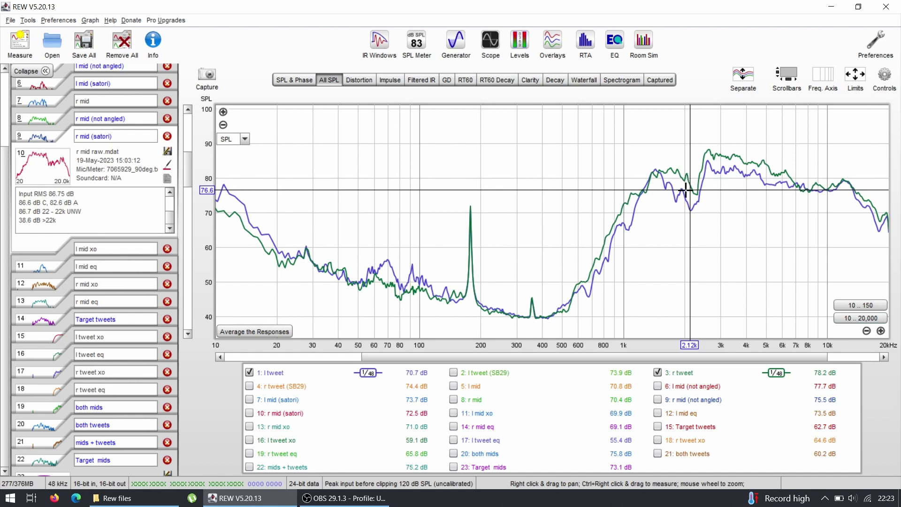
pyautogui.click(569, 162)
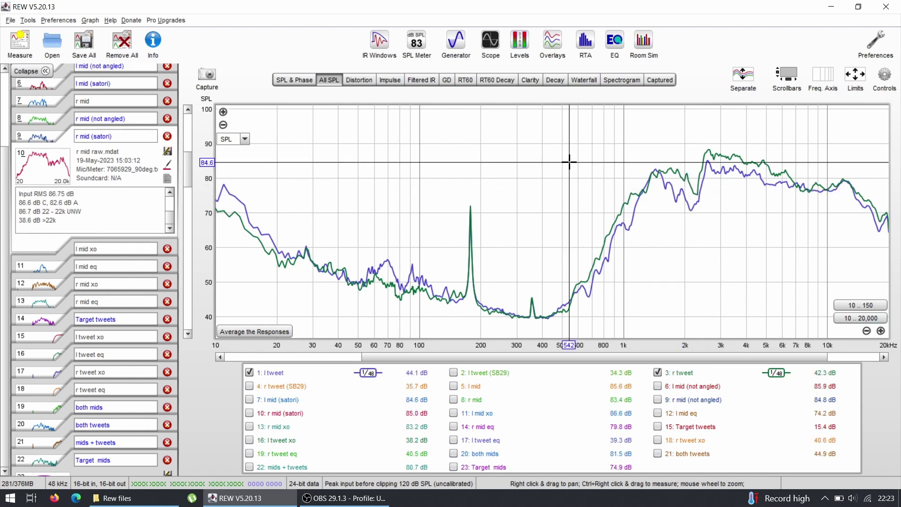
# - Hide the r tweet trace and overlay l tweet (SB29) on the l tweet response
pyautogui.click(658, 373)
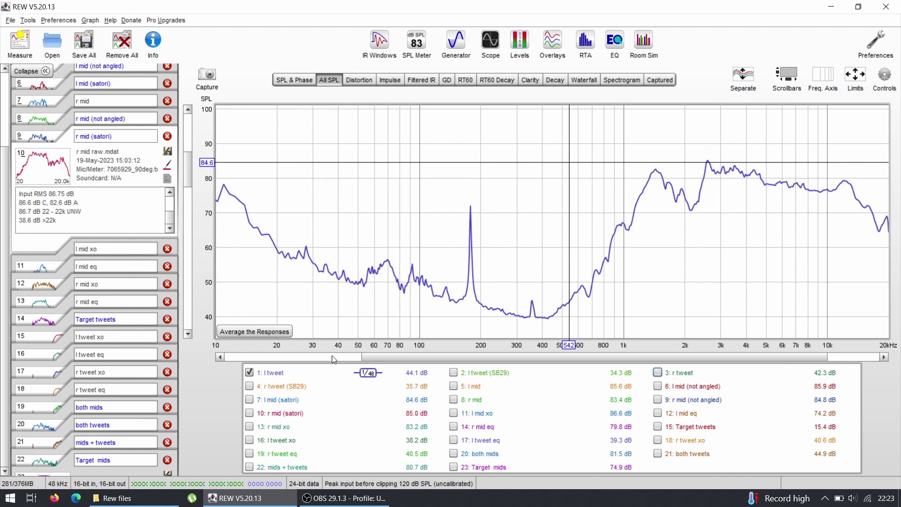
pyautogui.click(453, 373)
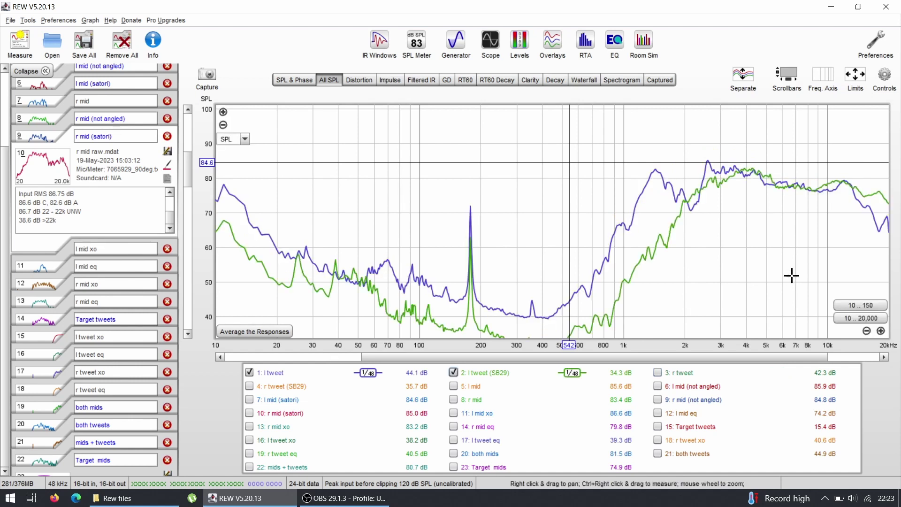
pyautogui.moveTo(467, 374)
# - Compare the l tweet and l tweet (SB29) responses above about 13 kHz and around 2.45 kHz
pyautogui.click(873, 191)
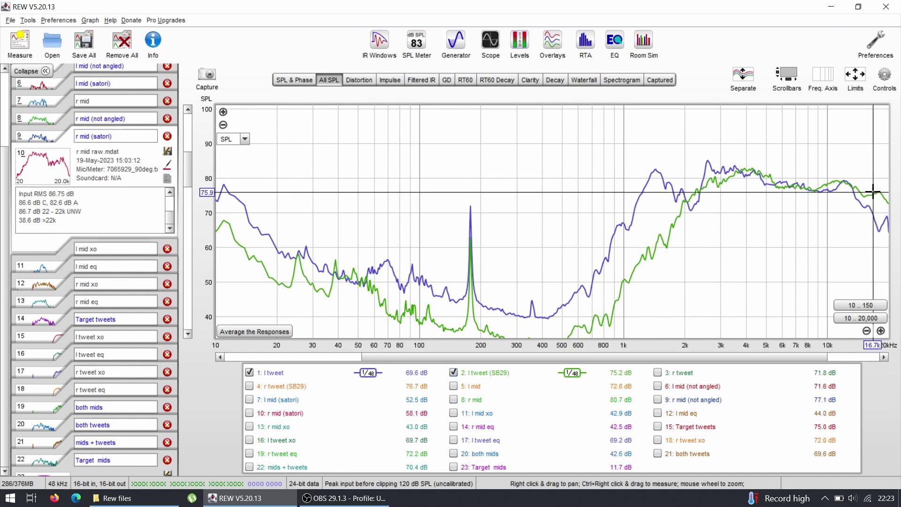
pyautogui.click(876, 193)
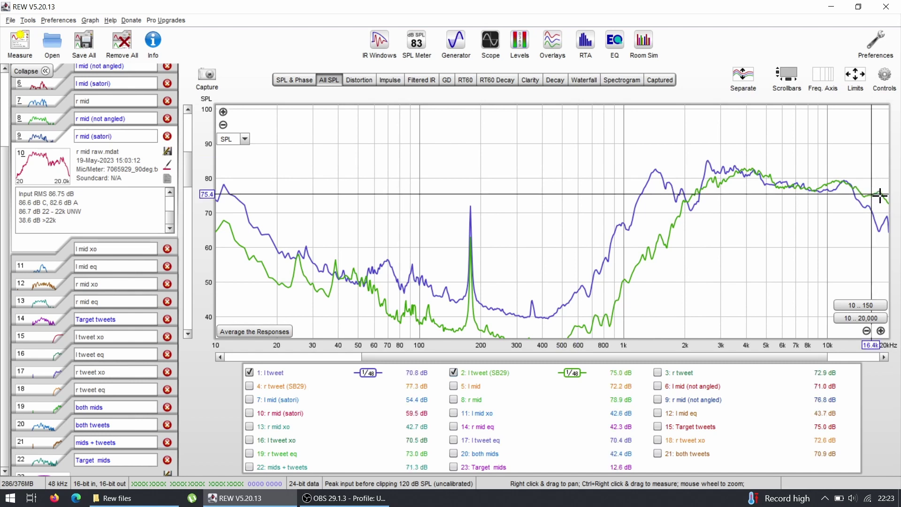
pyautogui.click(881, 196)
pyautogui.click(815, 183)
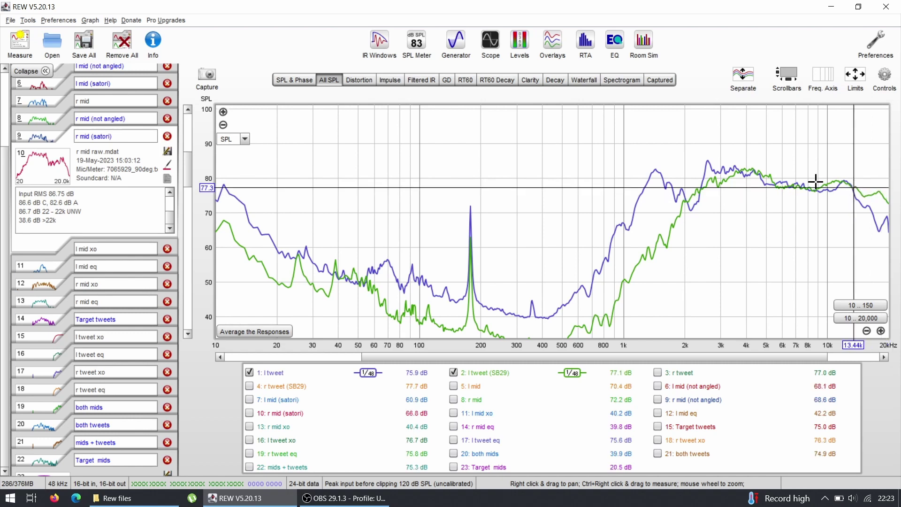
pyautogui.click(701, 191)
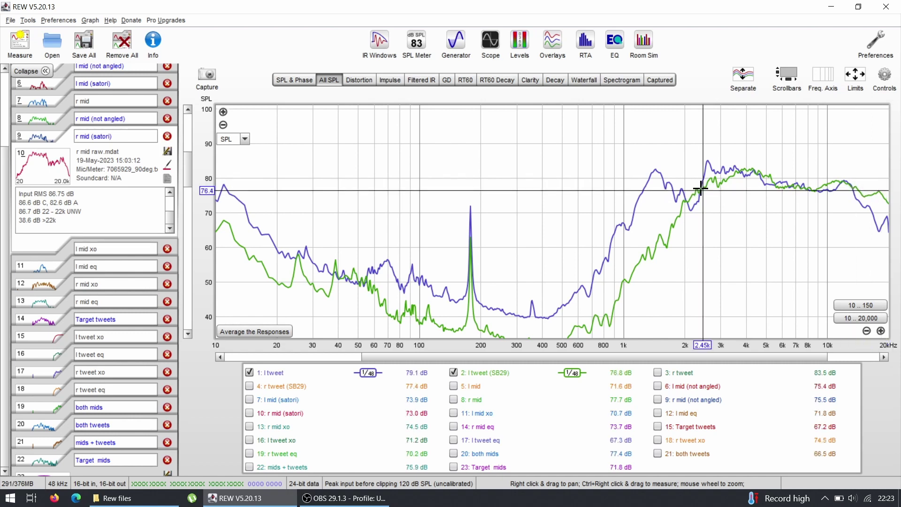
pyautogui.moveTo(701, 190); pyautogui.dragTo(841, 181)
pyautogui.click(855, 187)
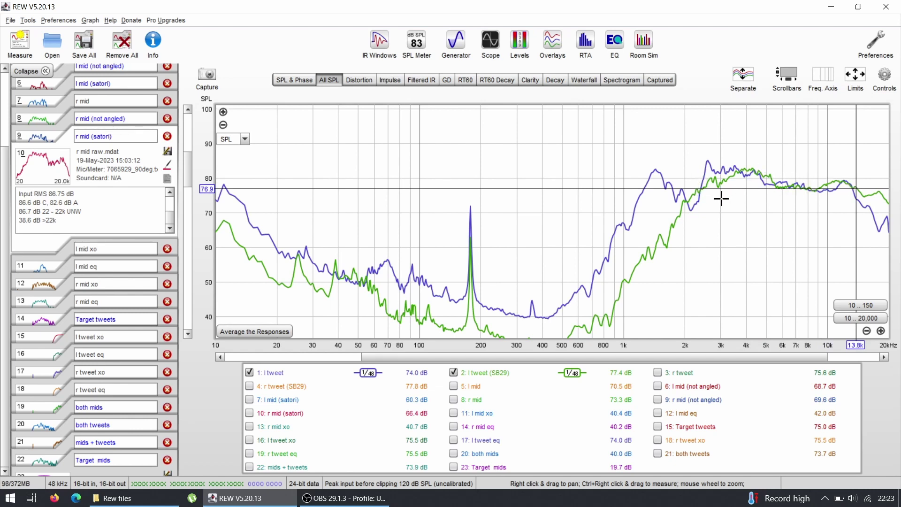
# - Replace both left tweeter traces with the r tweet and r tweet (SB29) responses for comparison
pyautogui.click(249, 373)
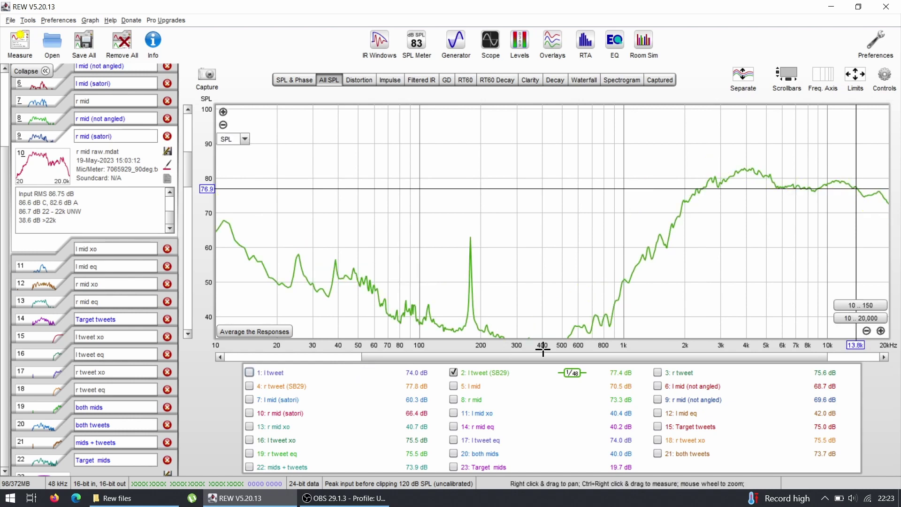
pyautogui.click(453, 372)
pyautogui.click(658, 372)
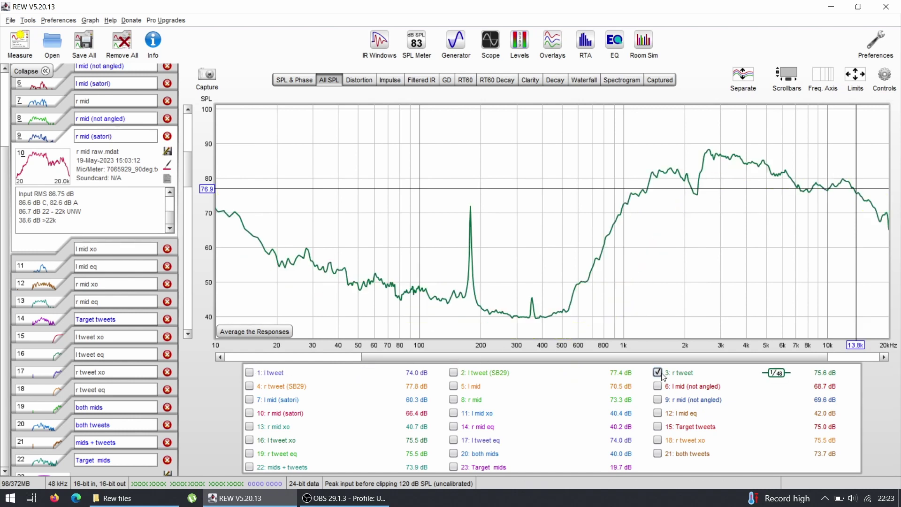
pyautogui.click(249, 386)
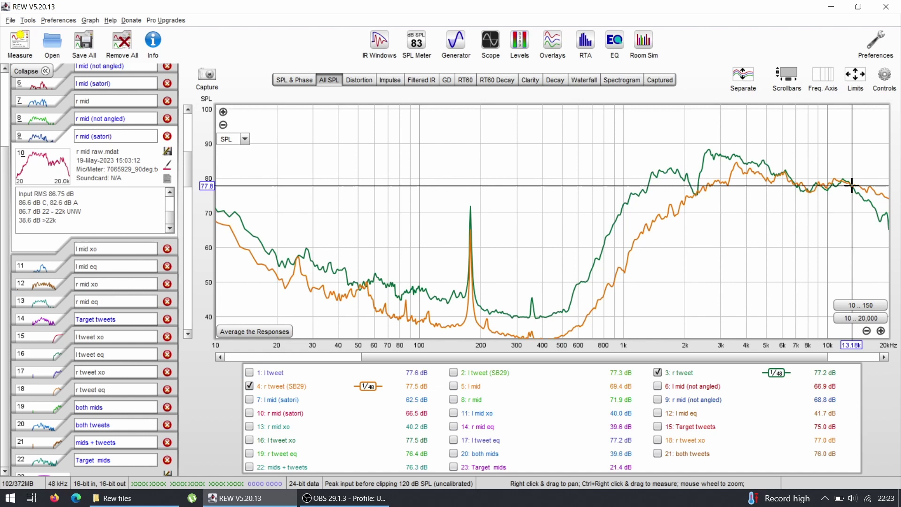
# - Compare the right tweeter traces near 13.3 kHz and 2.25 kHz, and swap r tweet (SB29) for the l tweet response
pyautogui.click(853, 186)
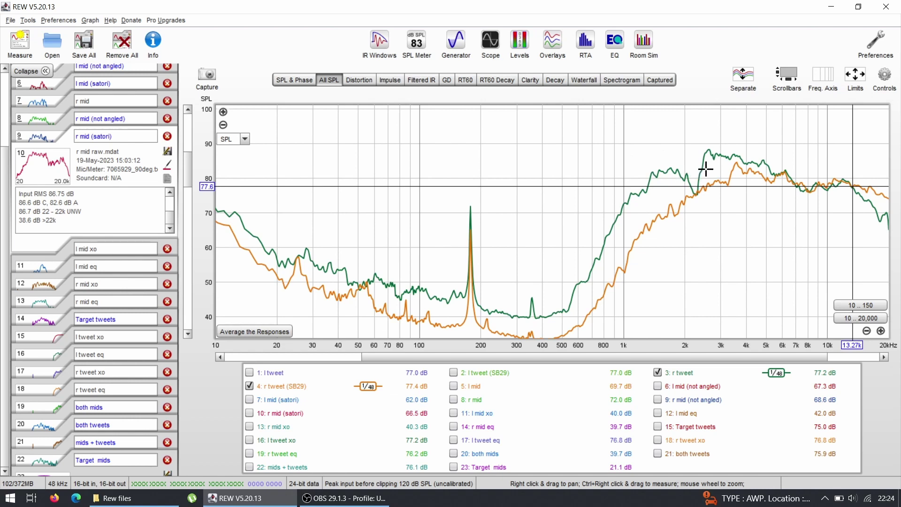
pyautogui.click(695, 193)
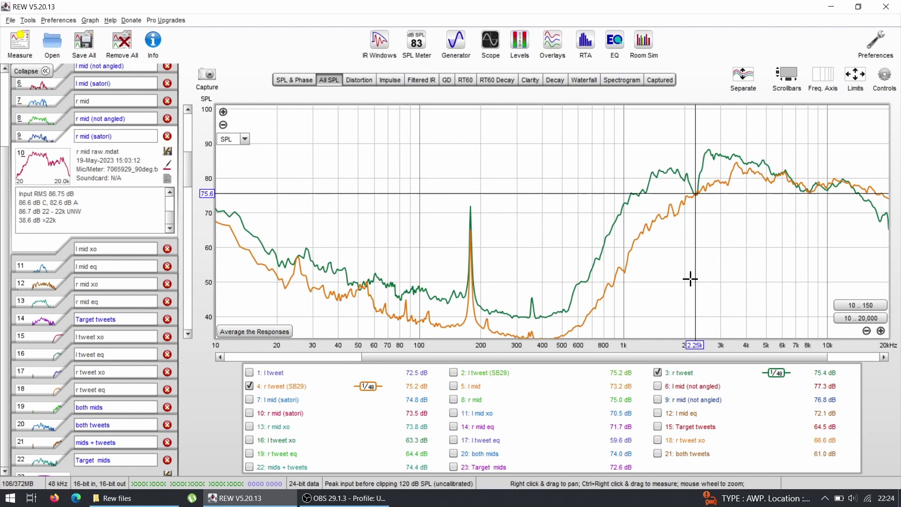
pyautogui.click(249, 385)
pyautogui.click(250, 373)
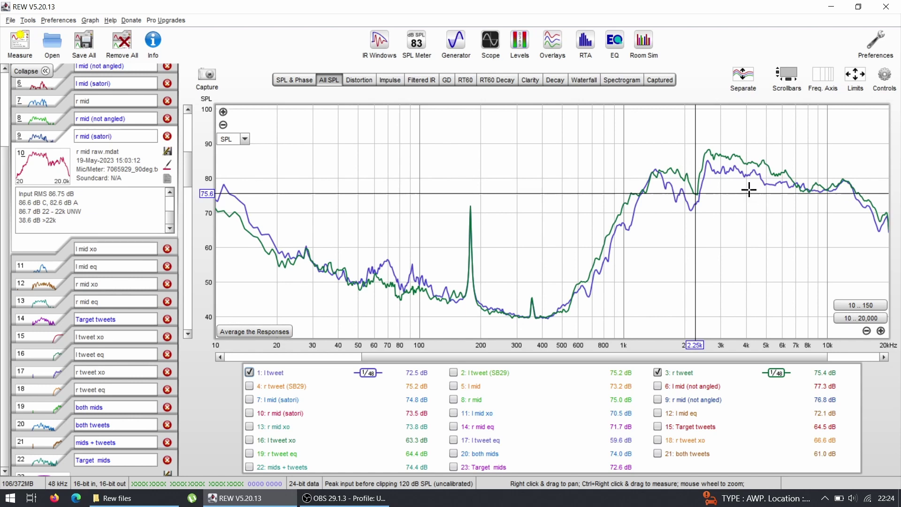
# - Replace both tweeter traces with l mid (satori) and inspect its low-frequency response between about 33 and 46 Hz
pyautogui.click(657, 372)
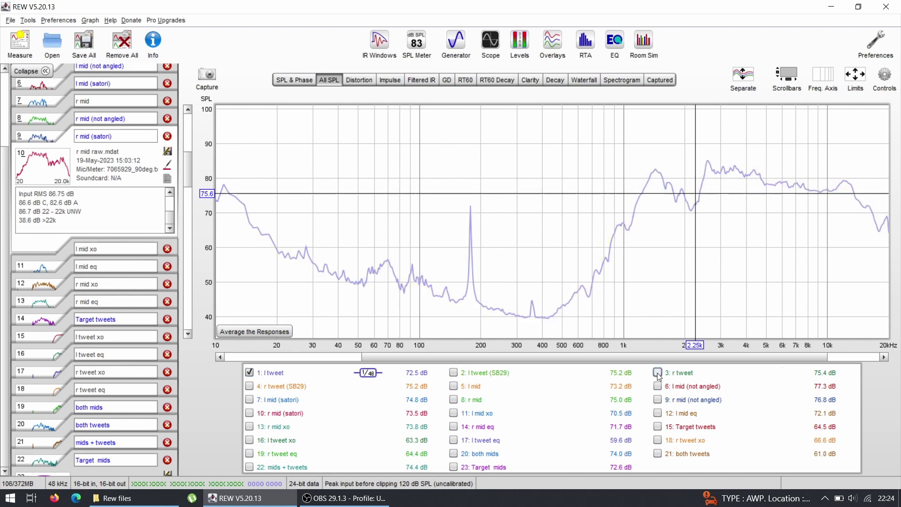
pyautogui.click(250, 373)
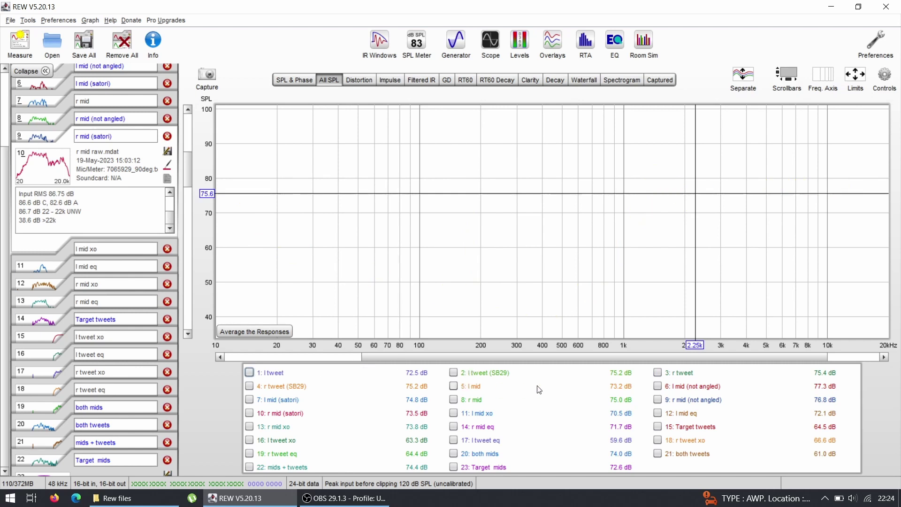
pyautogui.click(249, 400)
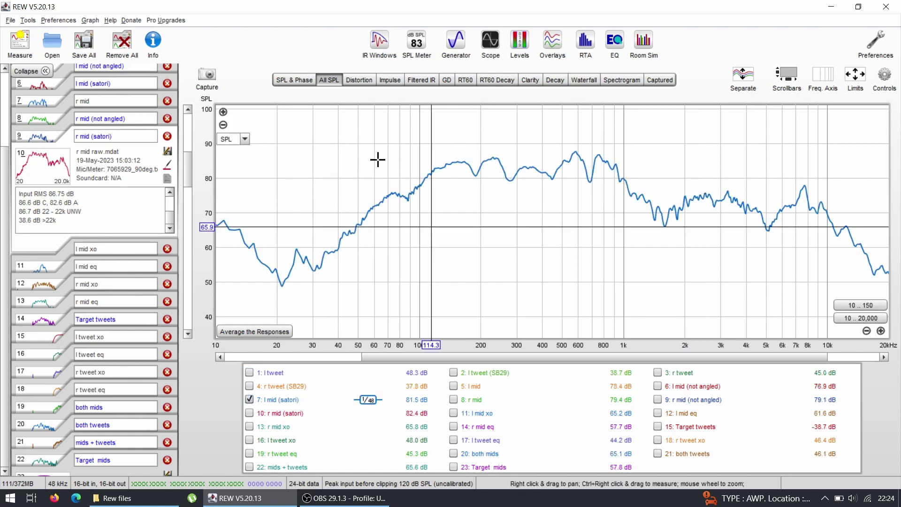
pyautogui.click(351, 146)
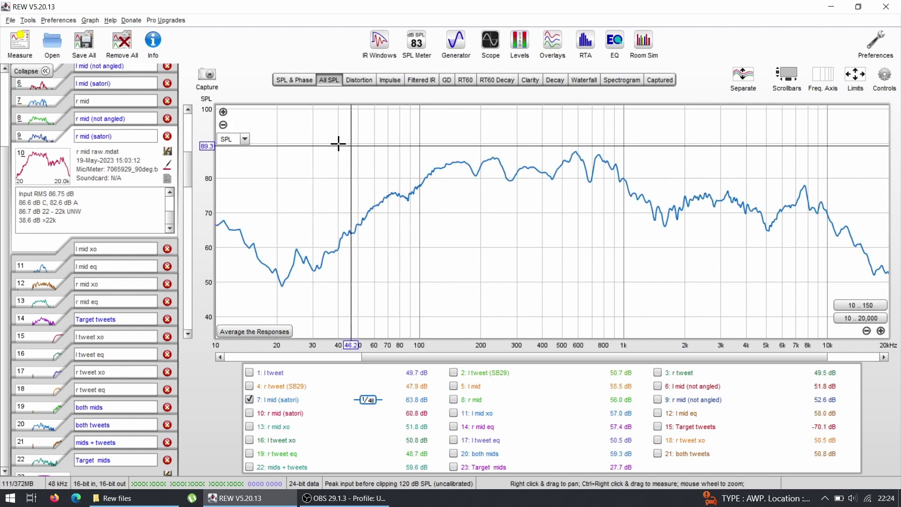
pyautogui.click(336, 143)
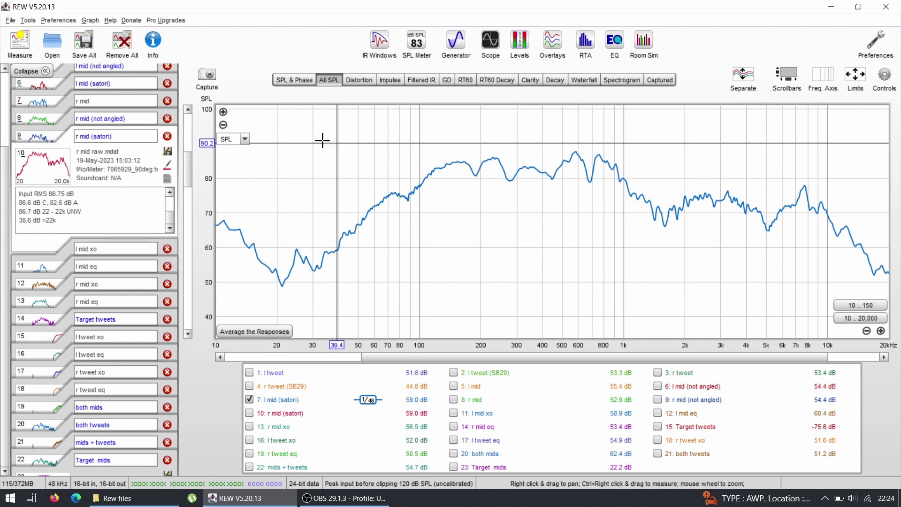
pyautogui.click(322, 141)
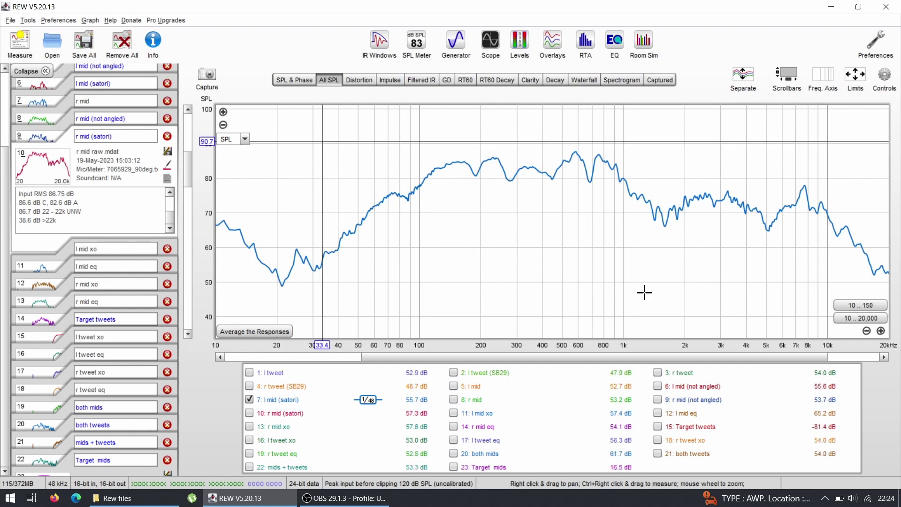
# - Overlay l mid (not angled) on l mid (satori) and compare them around 141 to 157 Hz and near 4 kHz
pyautogui.click(658, 386)
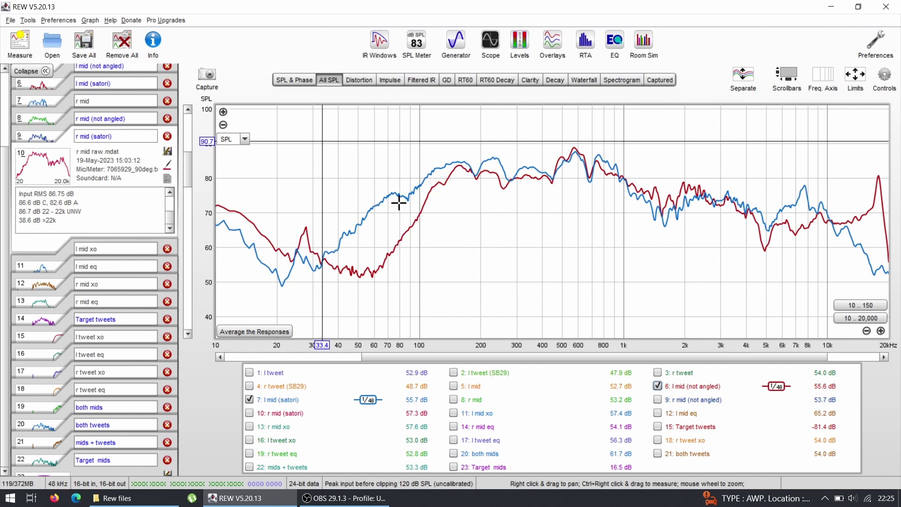
pyautogui.click(449, 174)
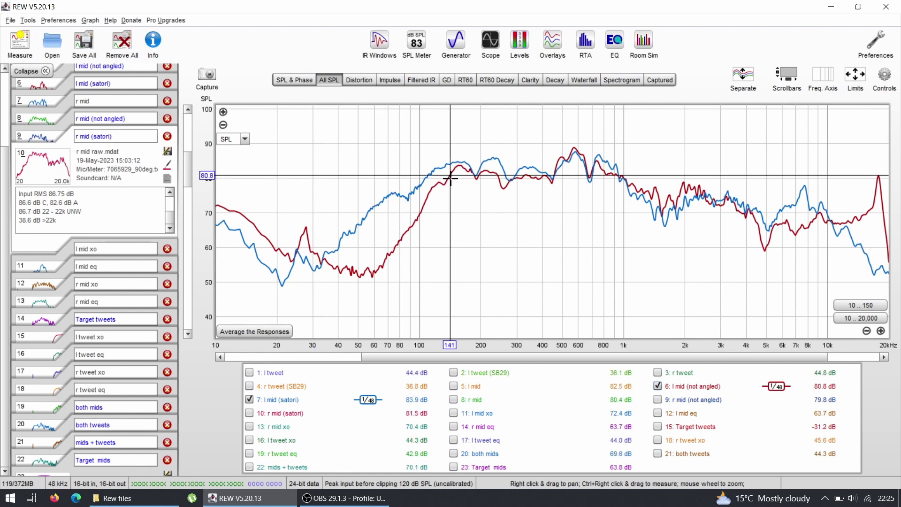
pyautogui.click(459, 175)
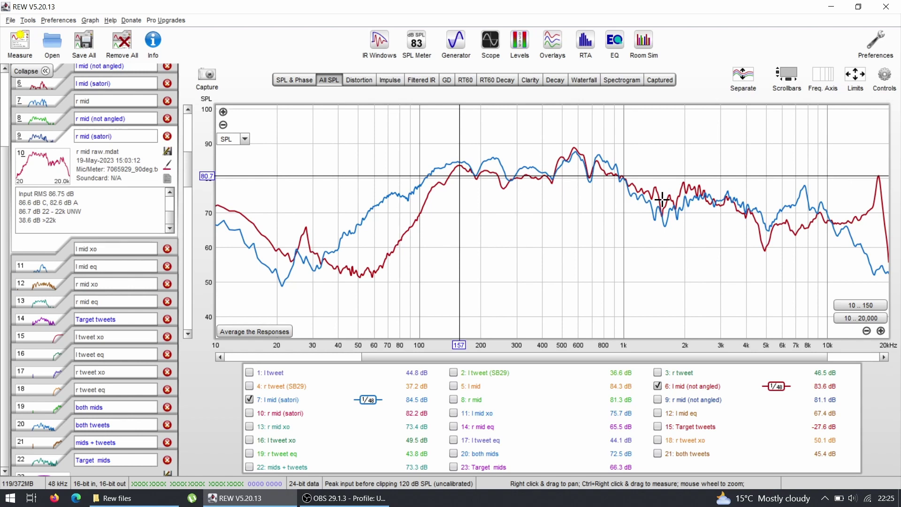
pyautogui.click(747, 211)
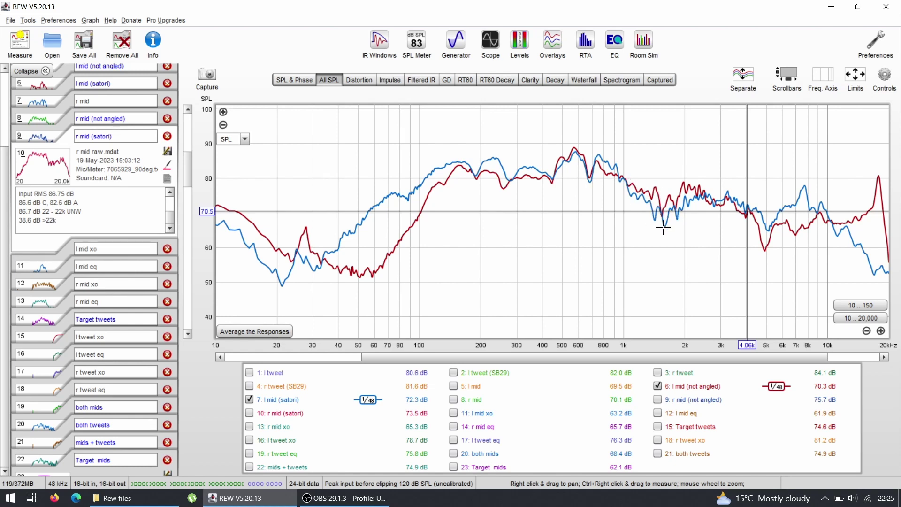
# - Examine the l mid (satori) dip around 1.4 to 1.56 kHz on its own and against the Target mids curve
pyautogui.click(658, 385)
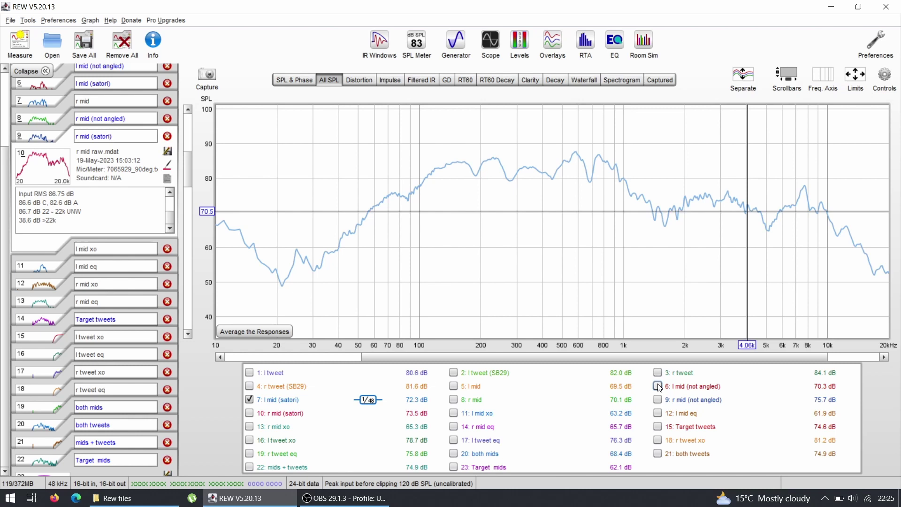
pyautogui.click(662, 222)
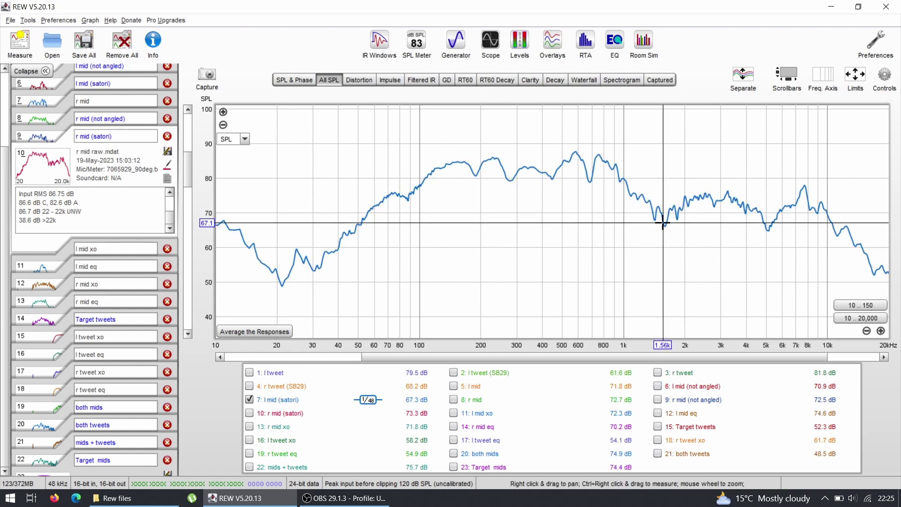
pyautogui.click(653, 220)
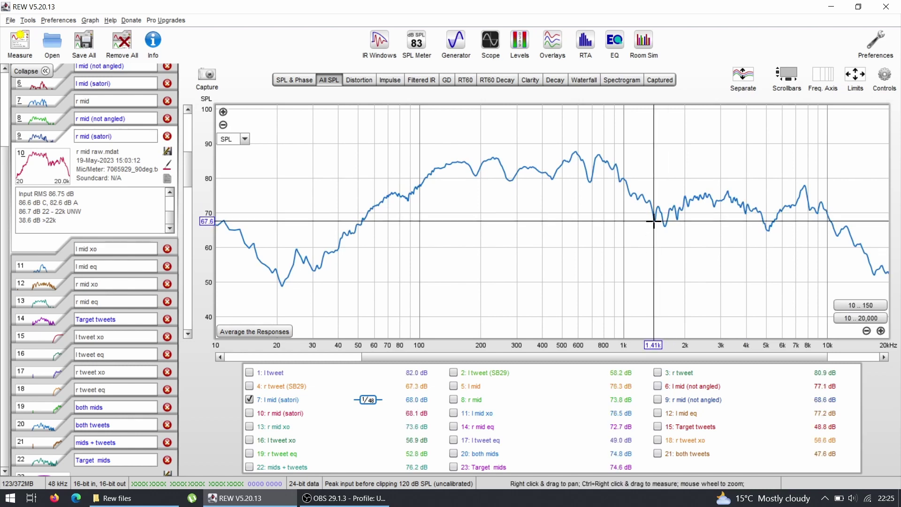
pyautogui.moveTo(654, 220); pyautogui.dragTo(659, 223)
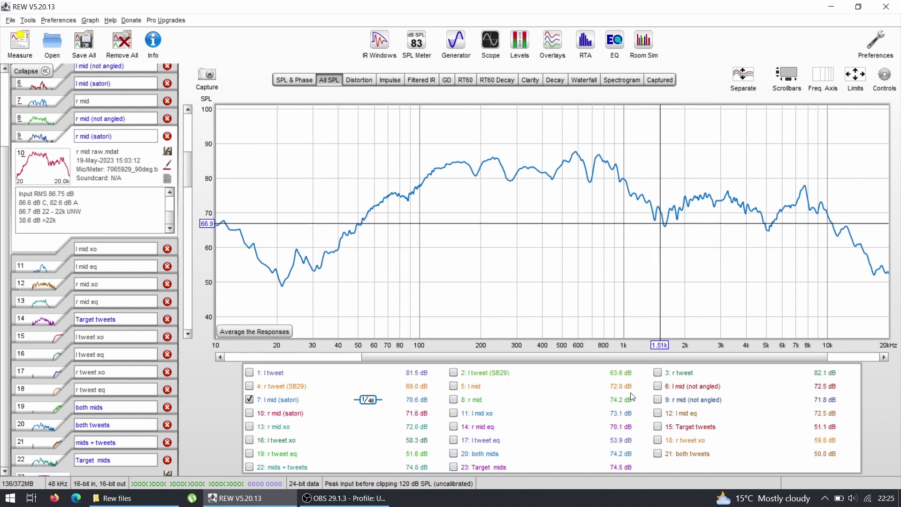
pyautogui.click(453, 467)
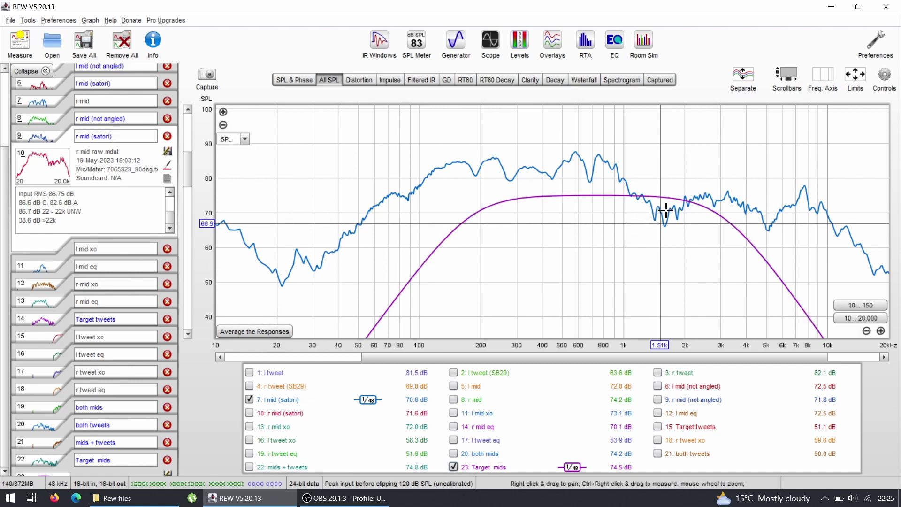
pyautogui.click(453, 467)
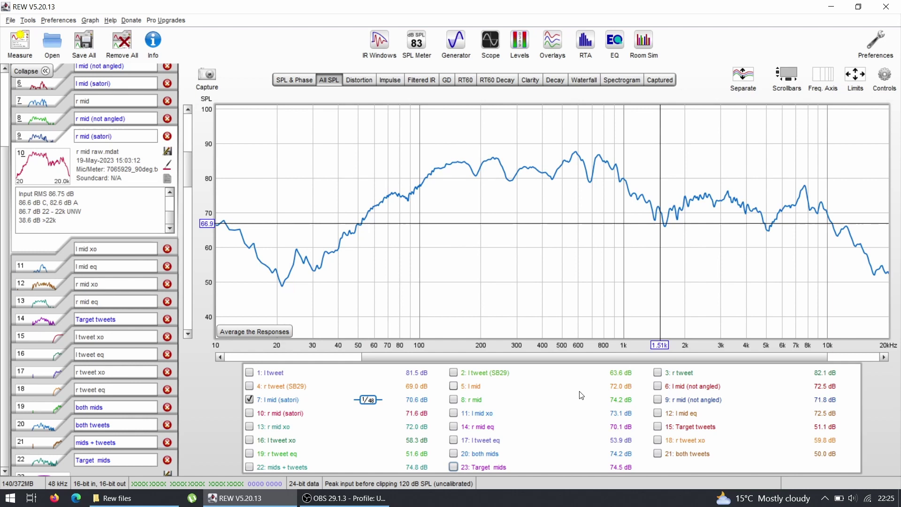
# - Overlay l mid (not angled) on l mid (satori) again and check the peaks near 17.9 kHz and 7.7 kHz
pyautogui.click(657, 387)
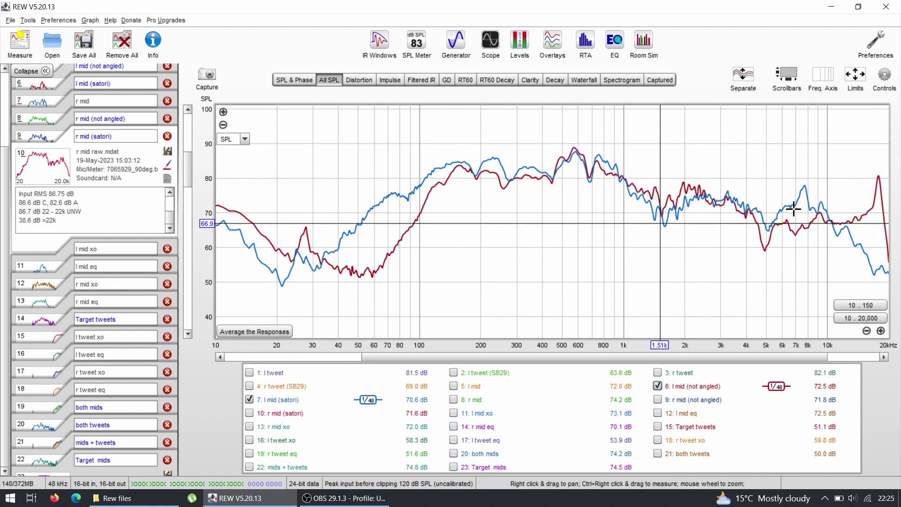
pyautogui.click(879, 174)
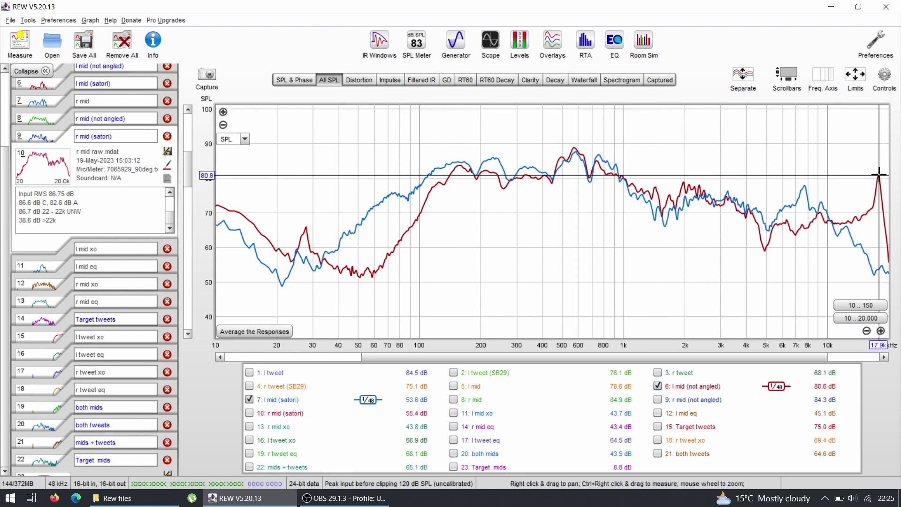
pyautogui.click(803, 185)
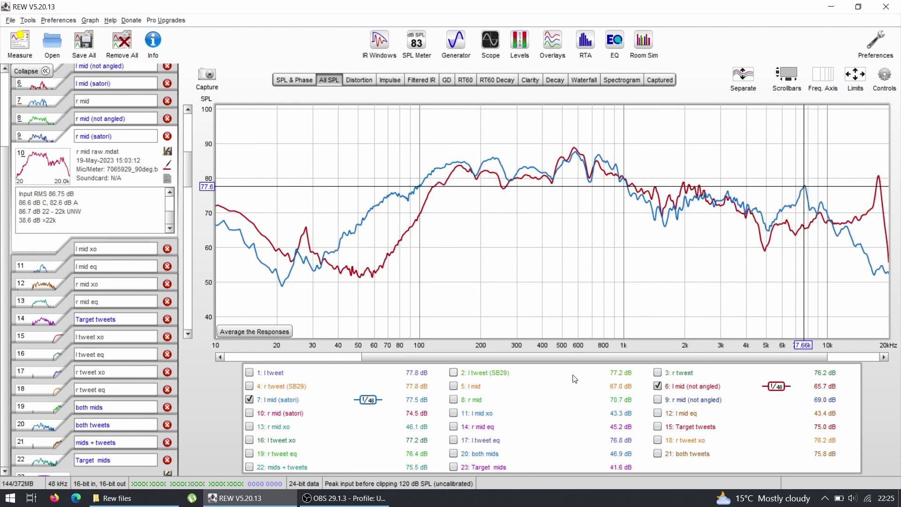
# - Hide l mid (satori) and inspect the l mid (not angled) response between about 3.65 and 7.8 kHz
pyautogui.click(249, 400)
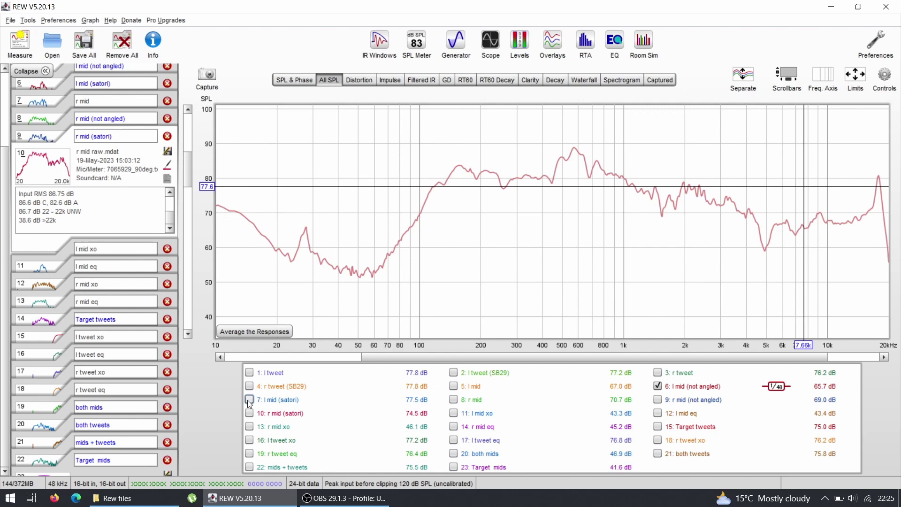
pyautogui.click(654, 264)
pyautogui.click(768, 272)
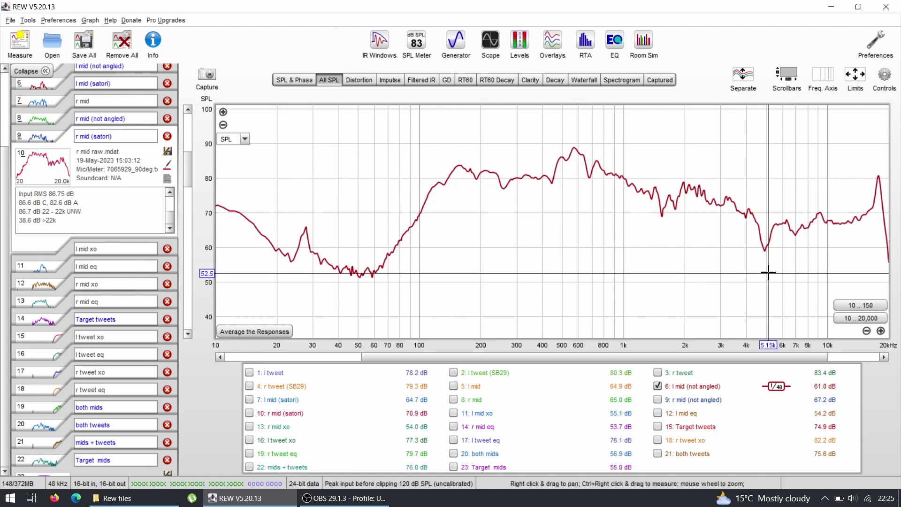
pyautogui.click(738, 307)
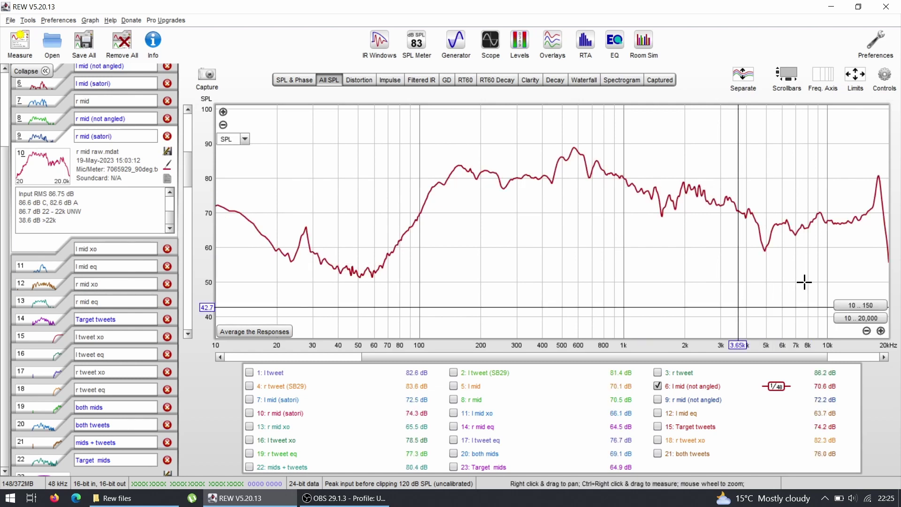
pyautogui.click(805, 282)
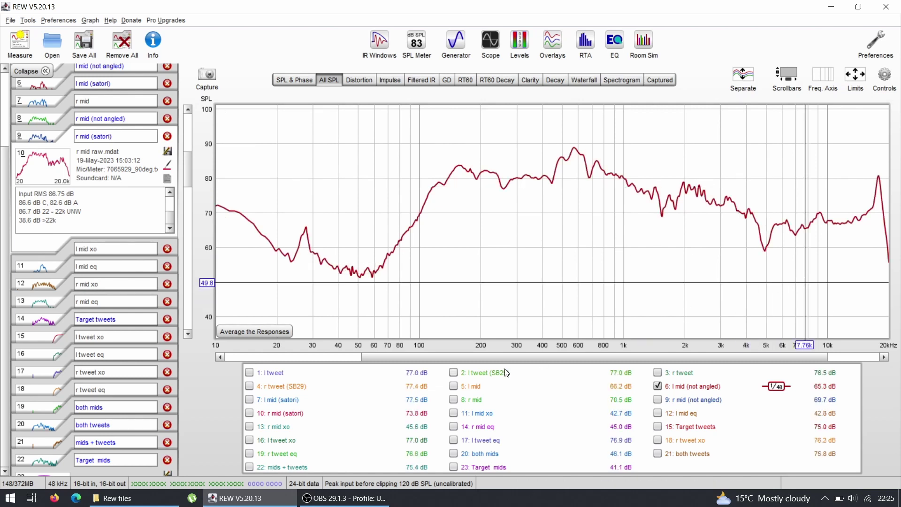
# - Overlay l mid on l mid (not angled) and compare the two responses around 1.89 kHz
pyautogui.click(454, 386)
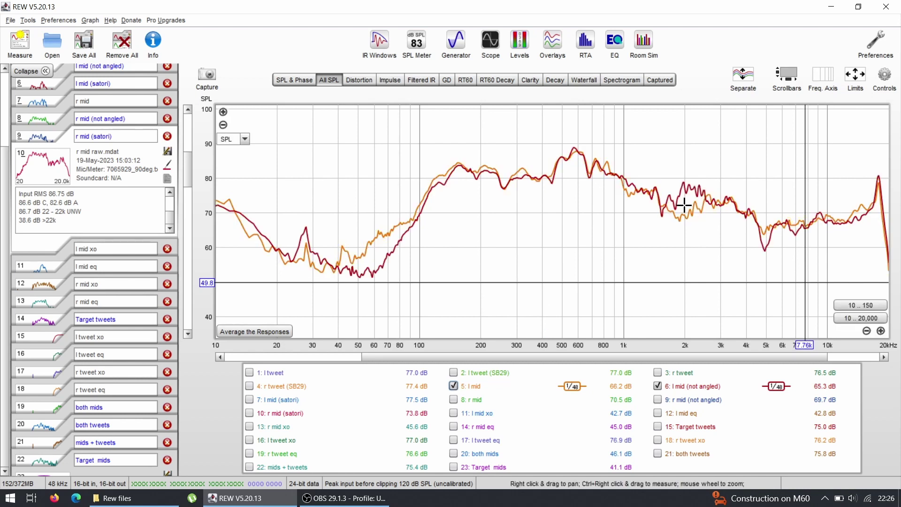
pyautogui.click(679, 218)
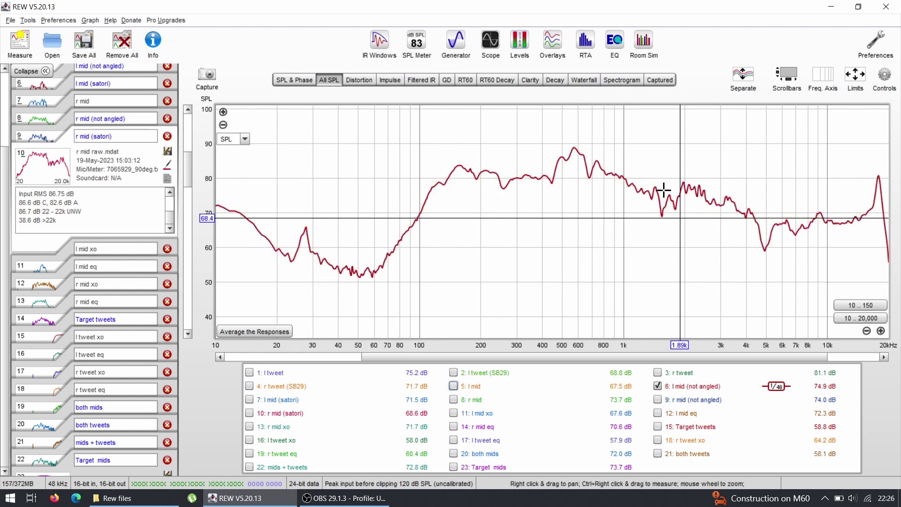
pyautogui.click(453, 386)
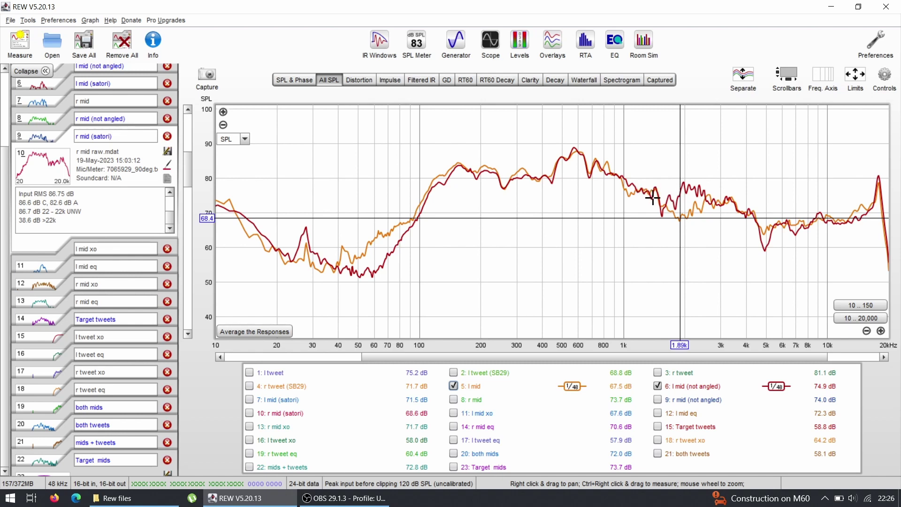
# - Isolate the l mid trace by hiding l mid (not angled) and examine its dip around 1.84 to 1.88 kHz
pyautogui.click(659, 387)
pyautogui.click(708, 257)
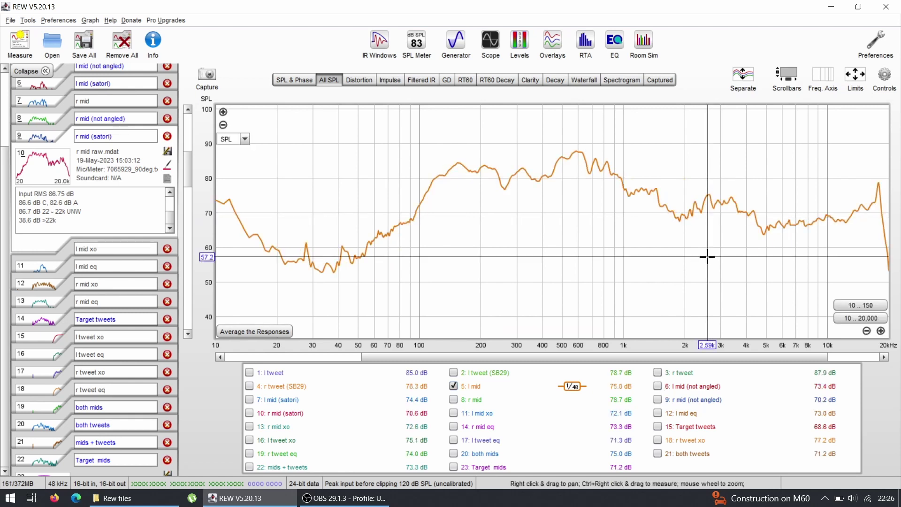
pyautogui.click(677, 218)
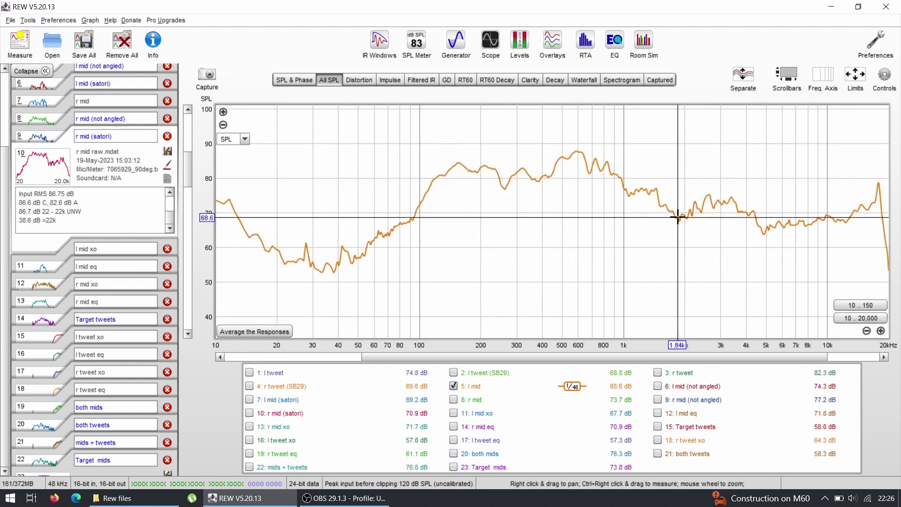
pyautogui.click(680, 219)
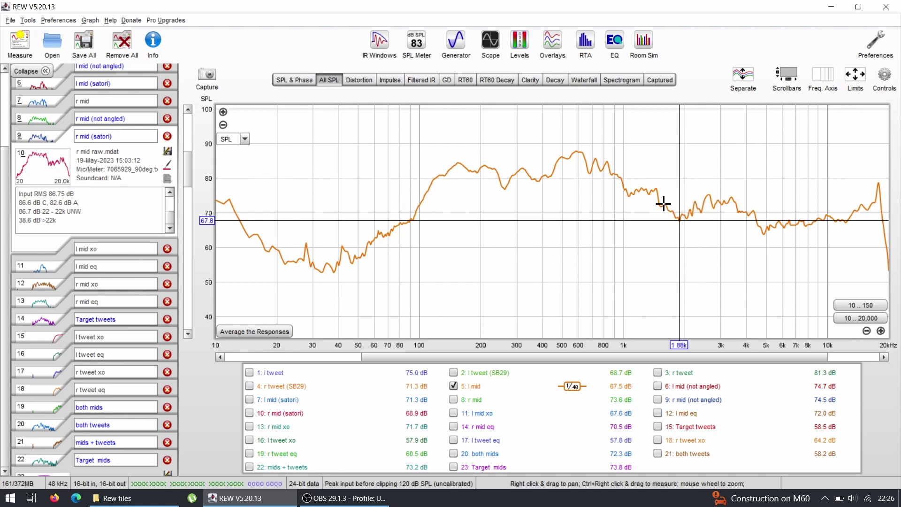
# - Show l mid (not angled) alongside l mid again and compare them at the dip near 4.9 kHz
pyautogui.click(658, 386)
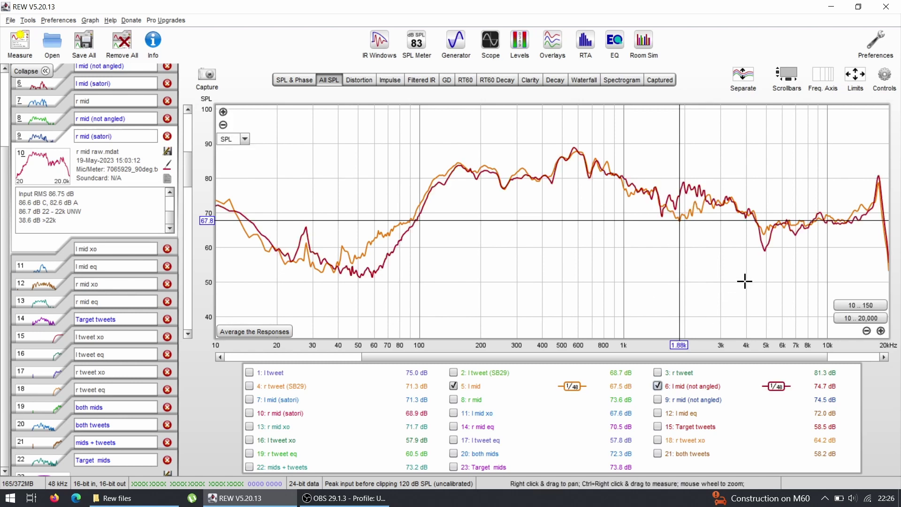
pyautogui.click(763, 250)
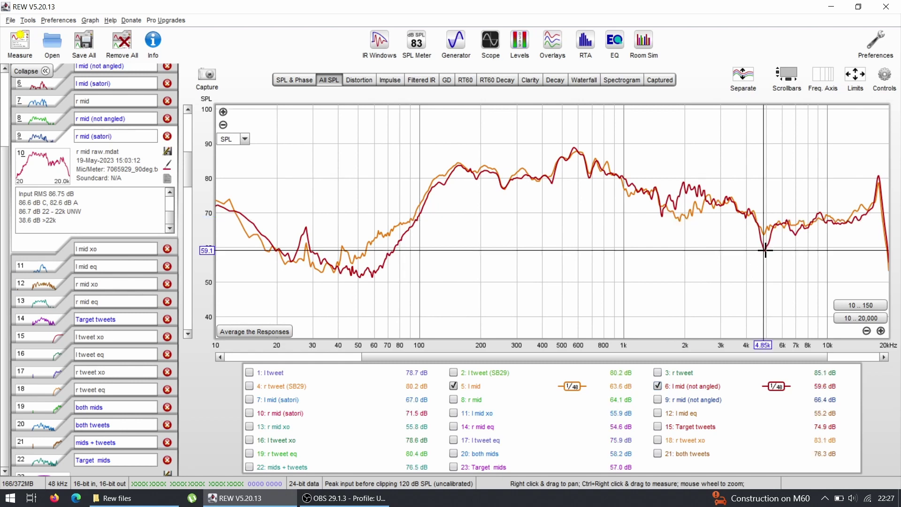
pyautogui.moveTo(764, 250); pyautogui.dragTo(764, 251)
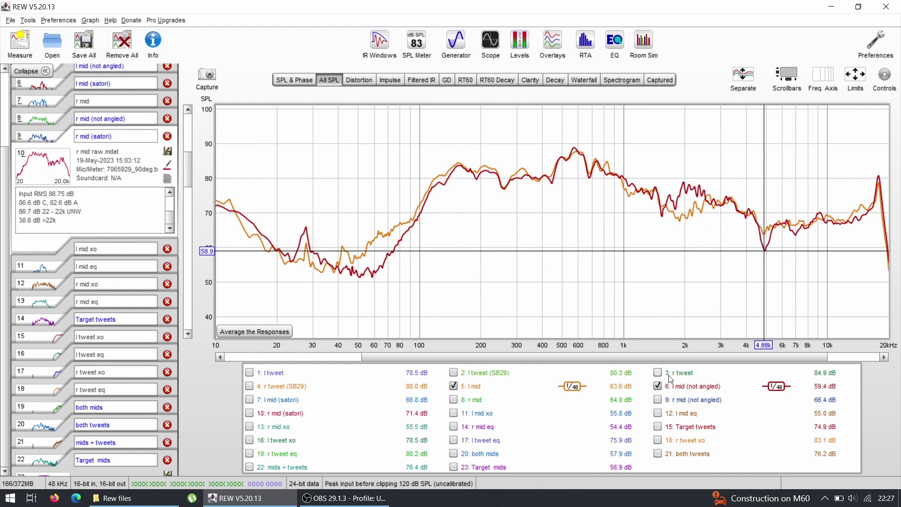
# - Toggle l mid (not angled) on and off against l mid to compare the dips around 4.85 kHz, leaving only l mid shown
pyautogui.click(657, 386)
pyautogui.click(657, 386)
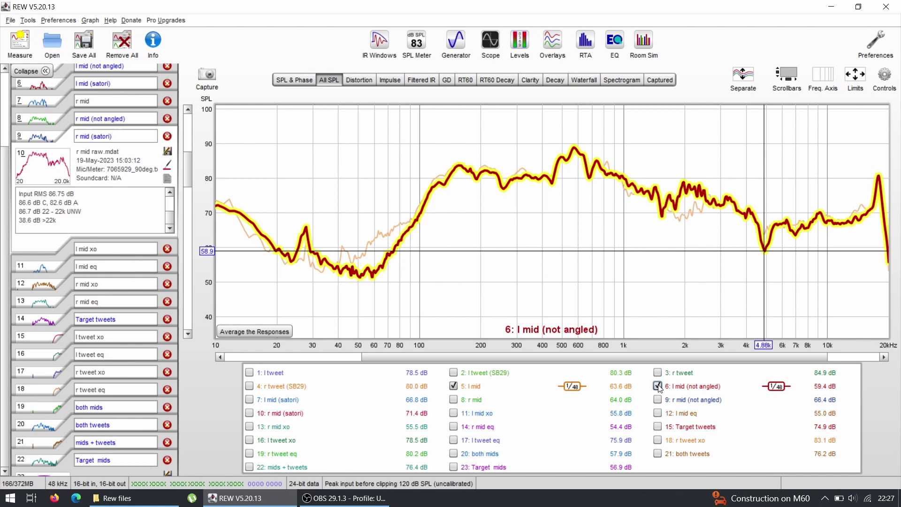
pyautogui.click(658, 386)
pyautogui.click(658, 386)
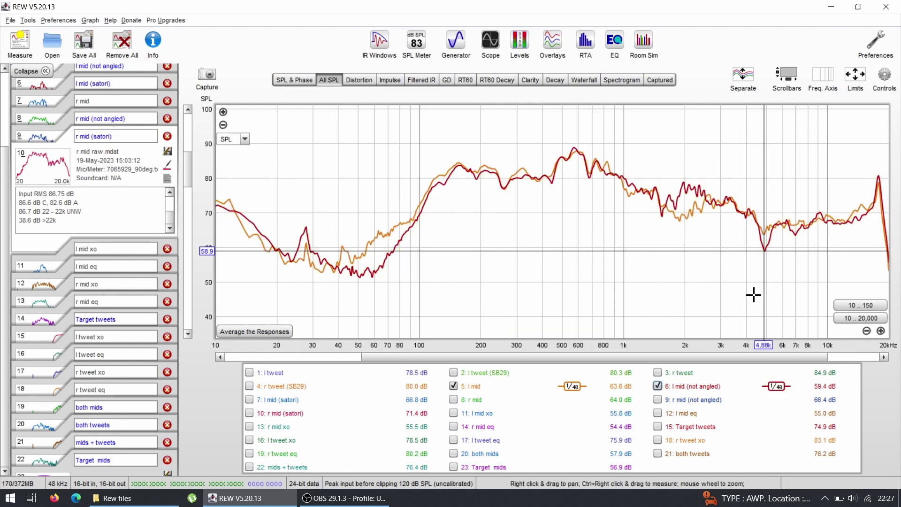
pyautogui.click(657, 386)
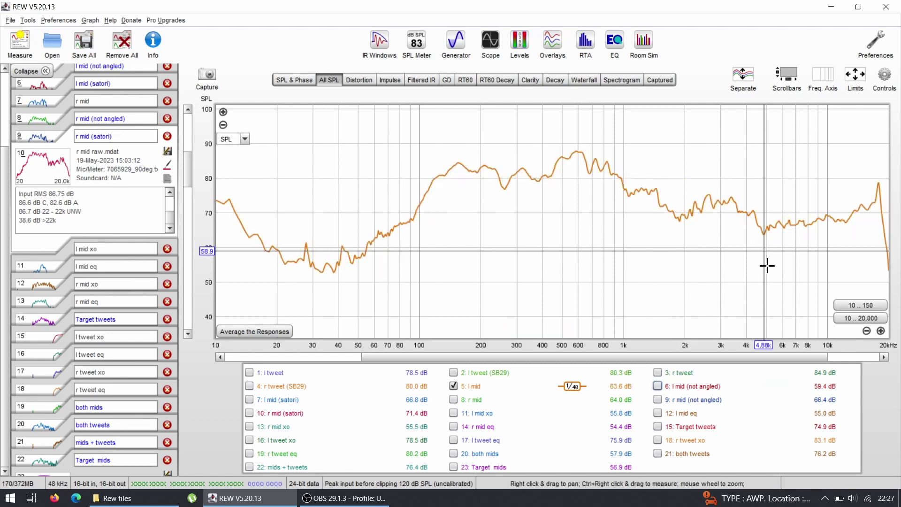
pyautogui.click(762, 235)
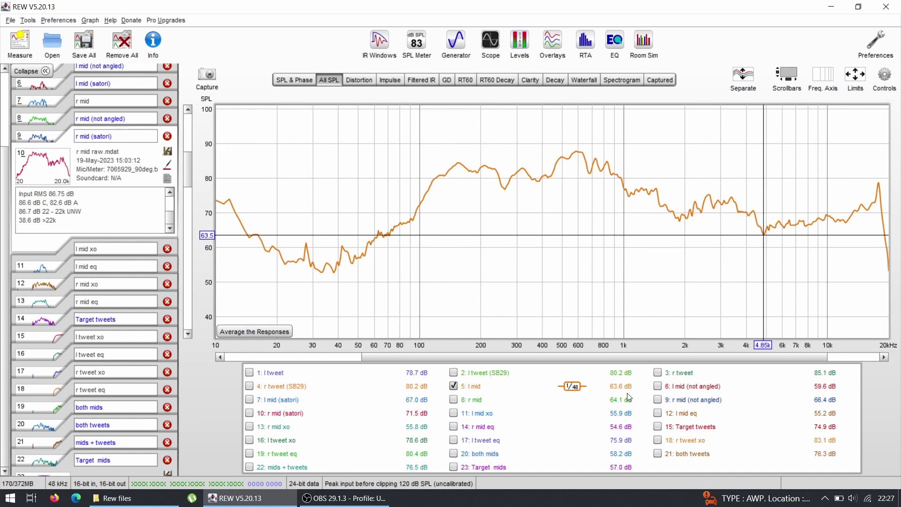
pyautogui.click(657, 386)
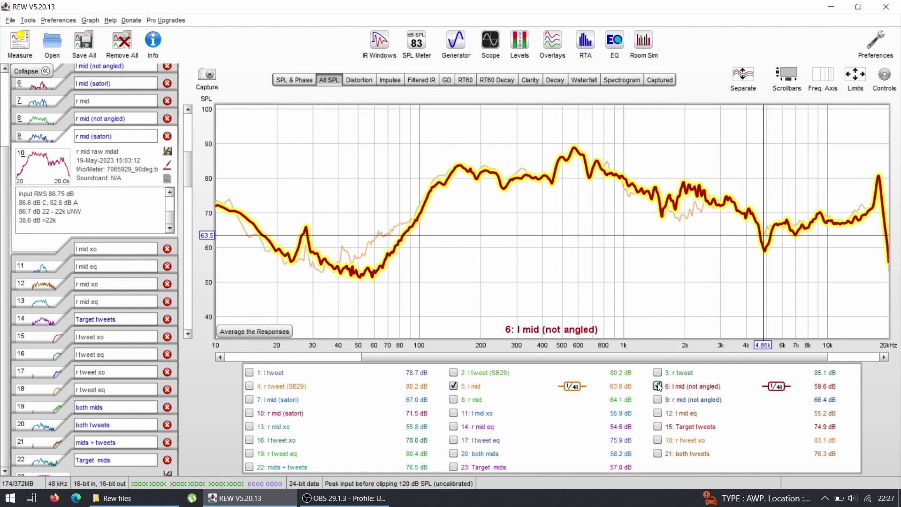
pyautogui.click(658, 386)
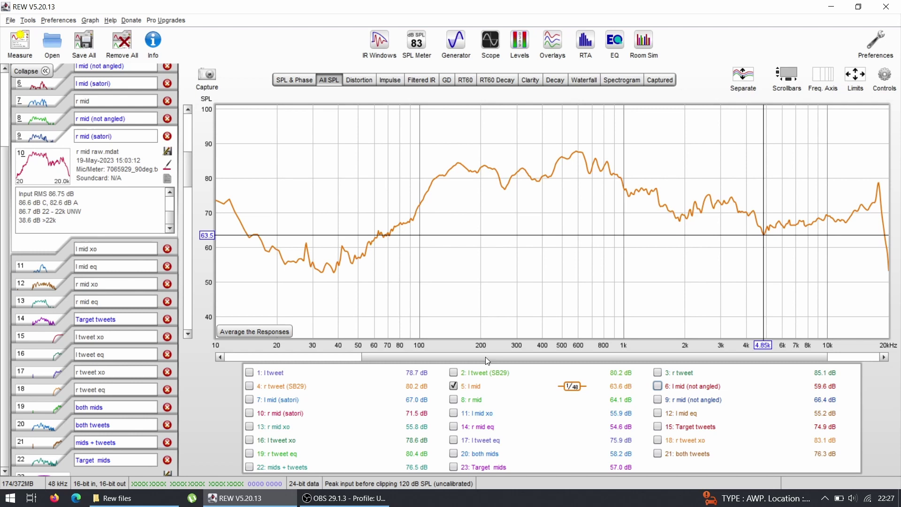
# - Replace l mid with r mid (satori) on the overlay and examine its dips at about 1.38 and 1.74 kHz
pyautogui.click(453, 386)
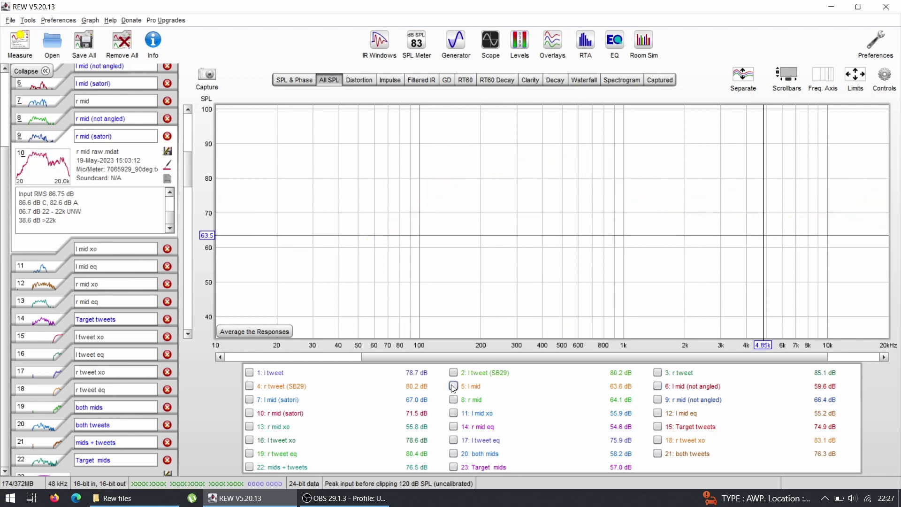
pyautogui.click(250, 413)
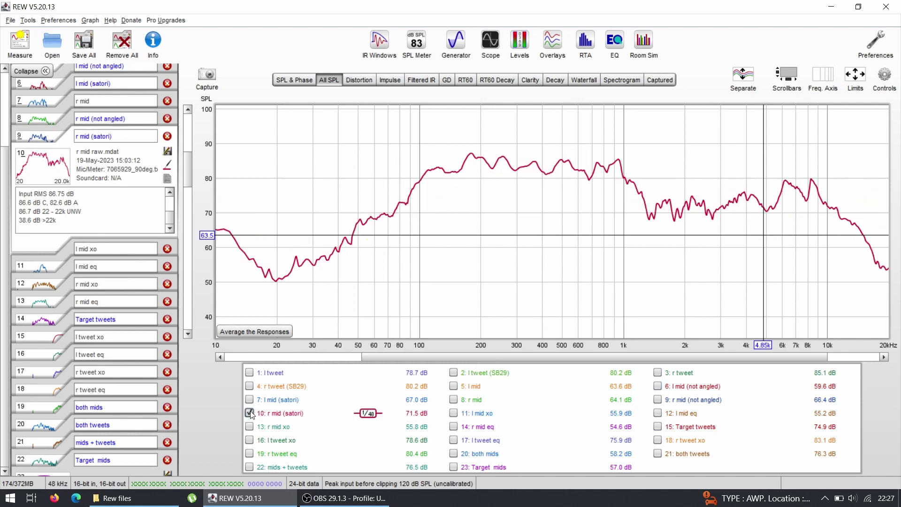
pyautogui.click(649, 216)
pyautogui.click(672, 215)
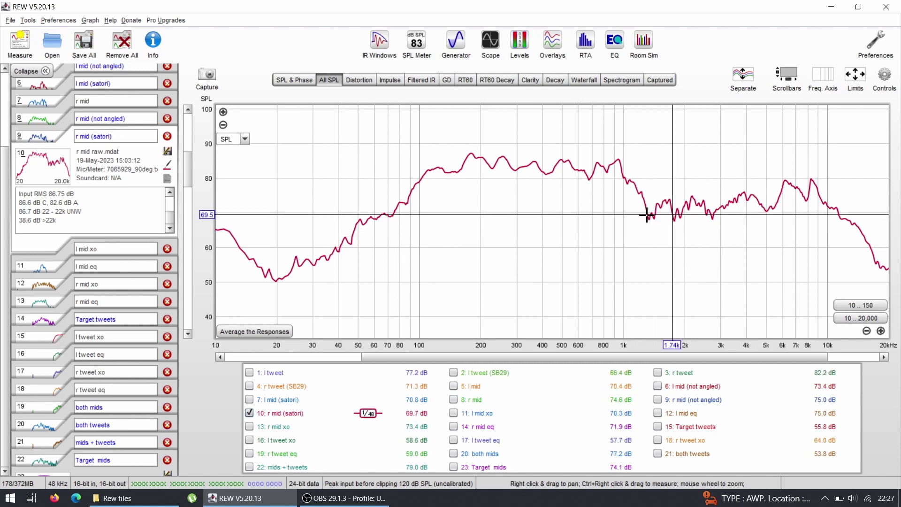
pyautogui.click(646, 215)
pyautogui.click(652, 217)
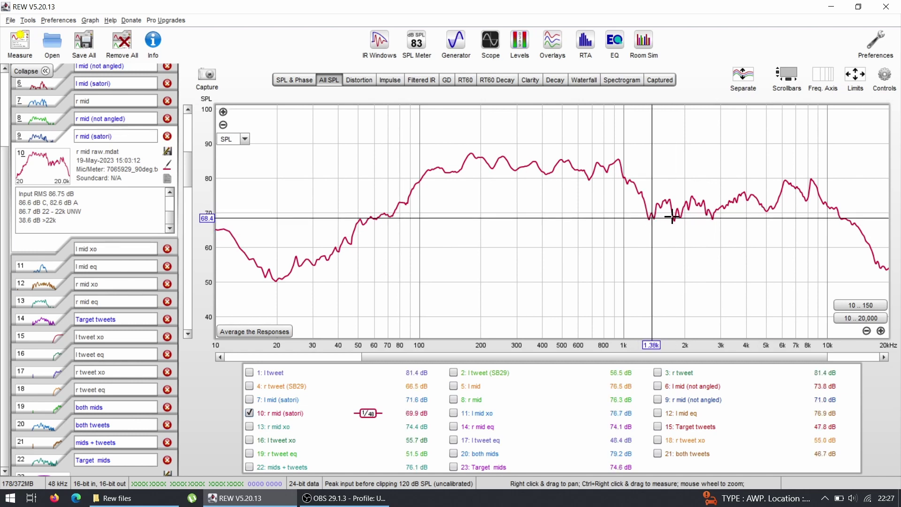
# - Check r mid (satori) against Target mids, and compare it with r mid (not angled) around 1.35 kHz
pyautogui.click(454, 468)
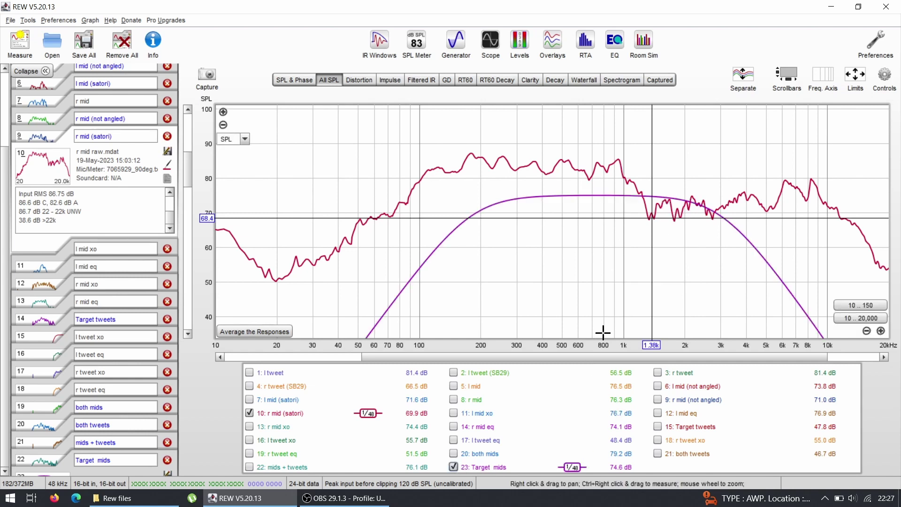
pyautogui.click(453, 467)
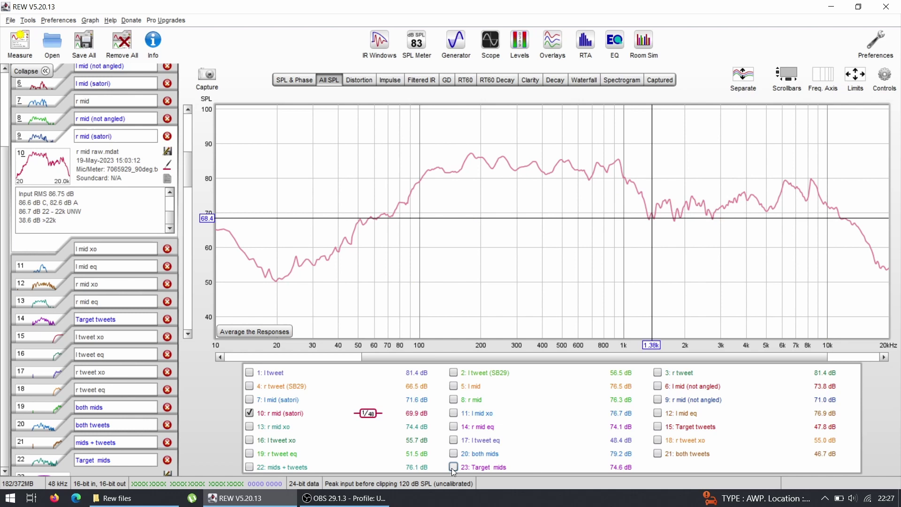
pyautogui.click(659, 400)
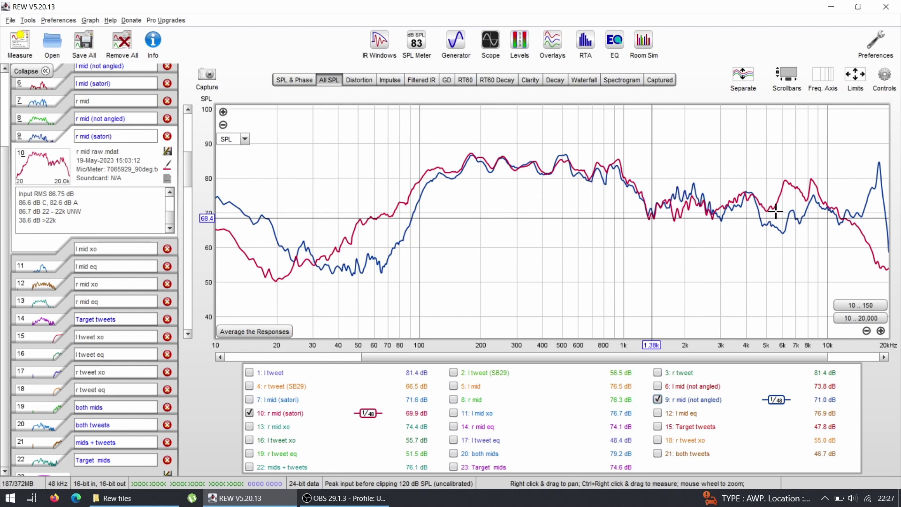
pyautogui.click(650, 214)
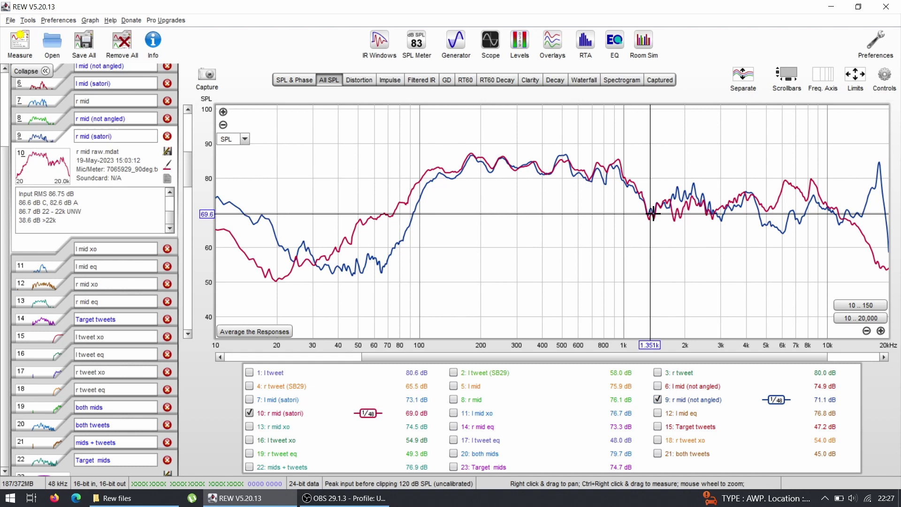
# - Swap r mid (satori) for r mid to compare it with r mid (not angled), and leave only r mid shown
pyautogui.click(249, 413)
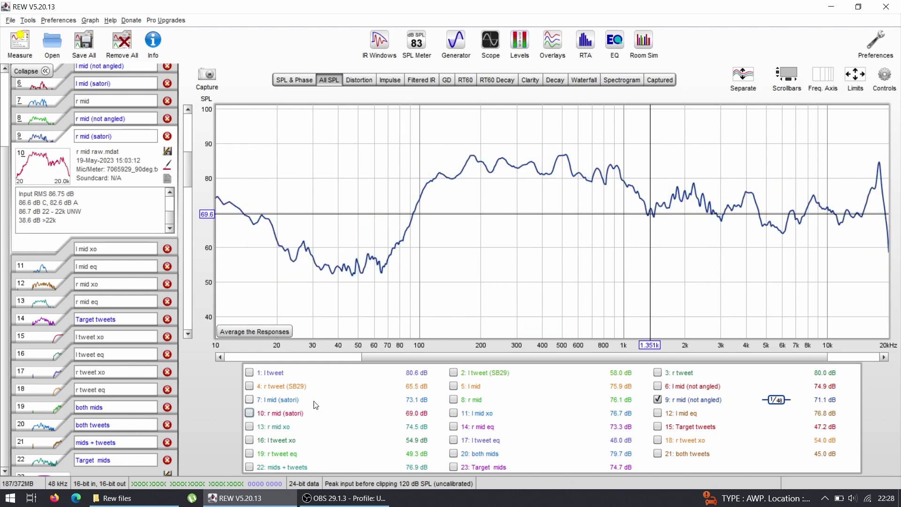
pyautogui.click(454, 400)
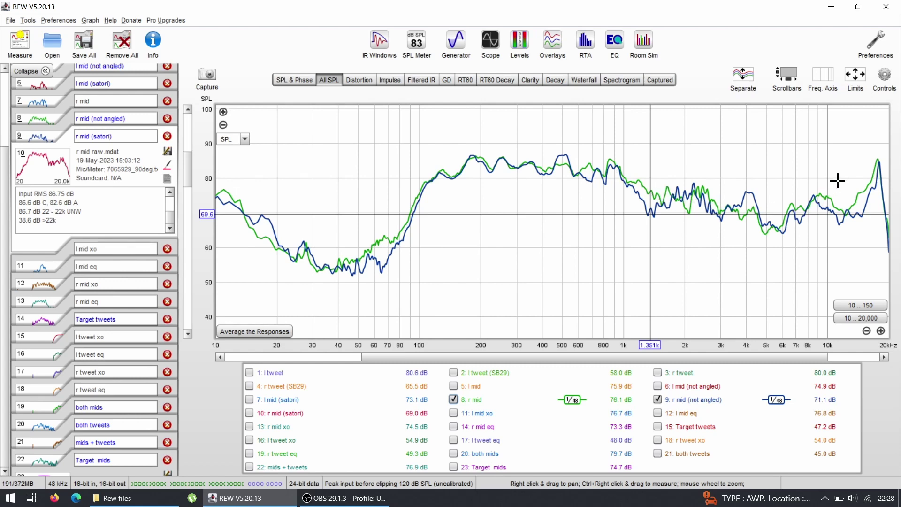
pyautogui.click(658, 399)
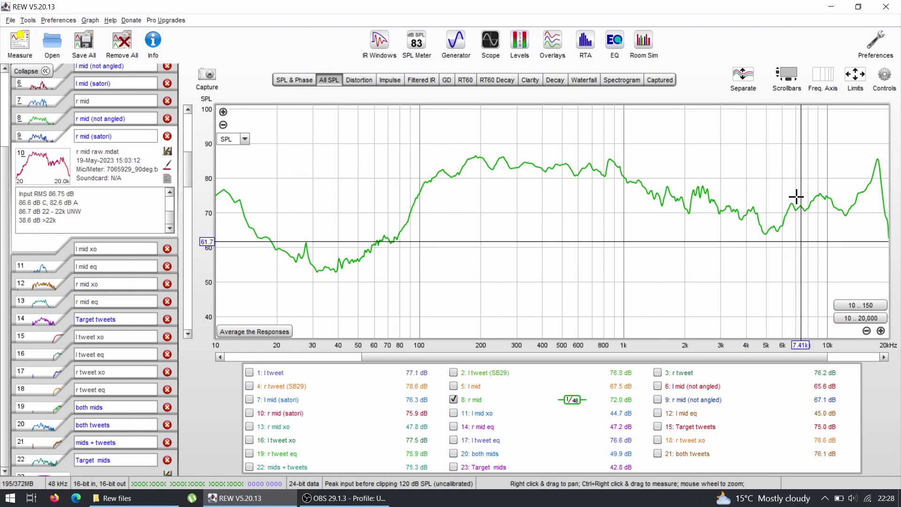
# - Compare r mid and l mid in turn against the Target mids curve, and clear all traces from the overlay
pyautogui.click(454, 467)
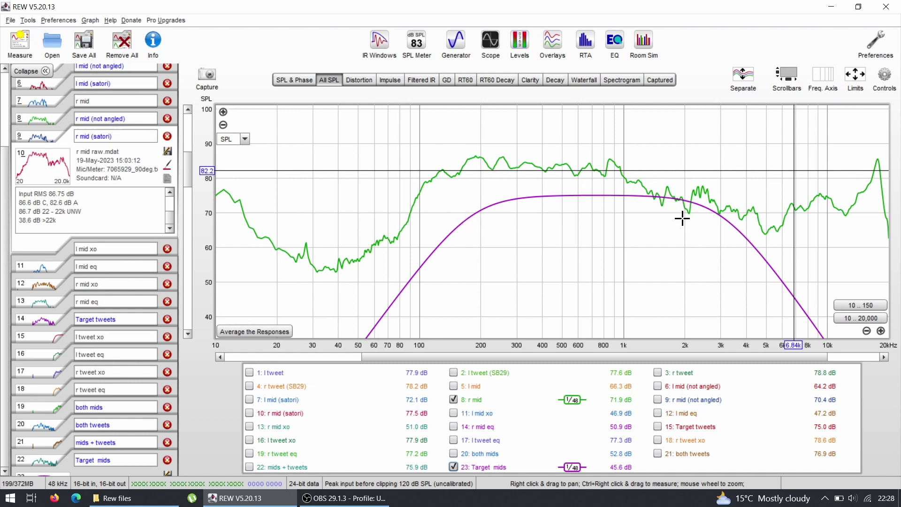
pyautogui.click(453, 399)
pyautogui.click(455, 386)
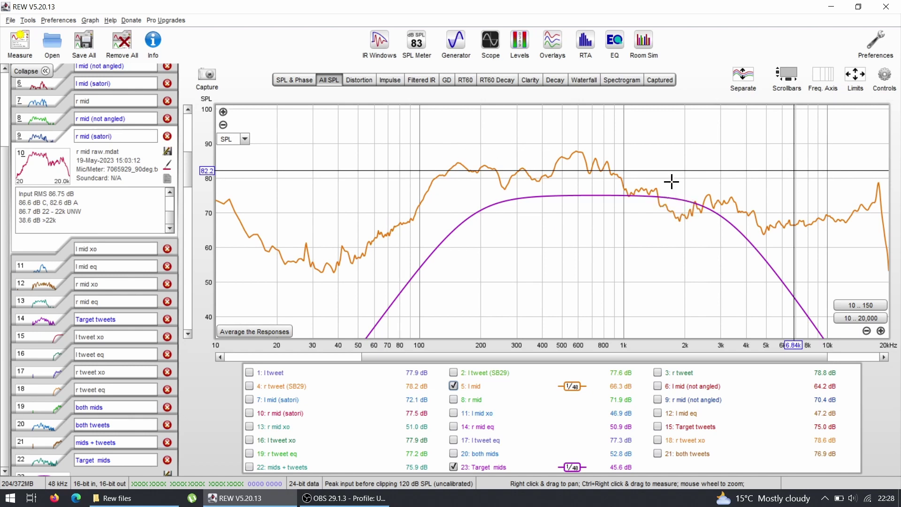
pyautogui.click(453, 386)
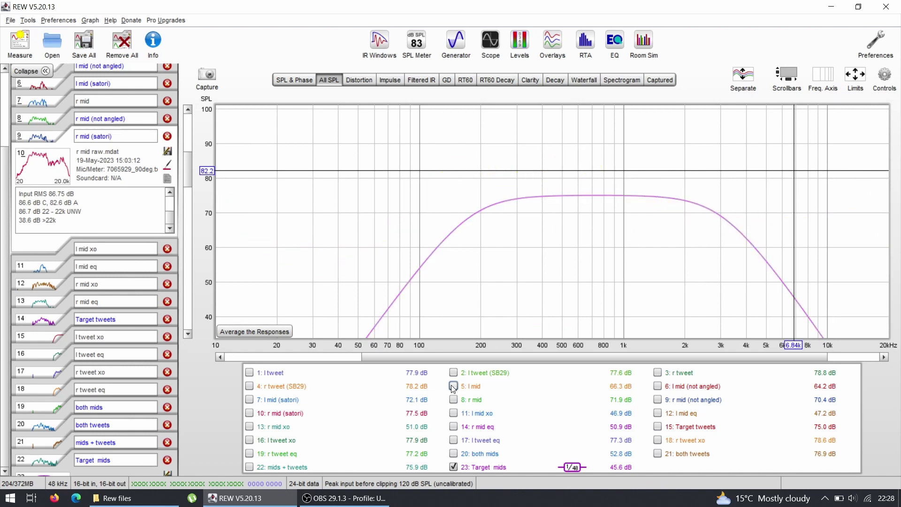
pyautogui.click(453, 467)
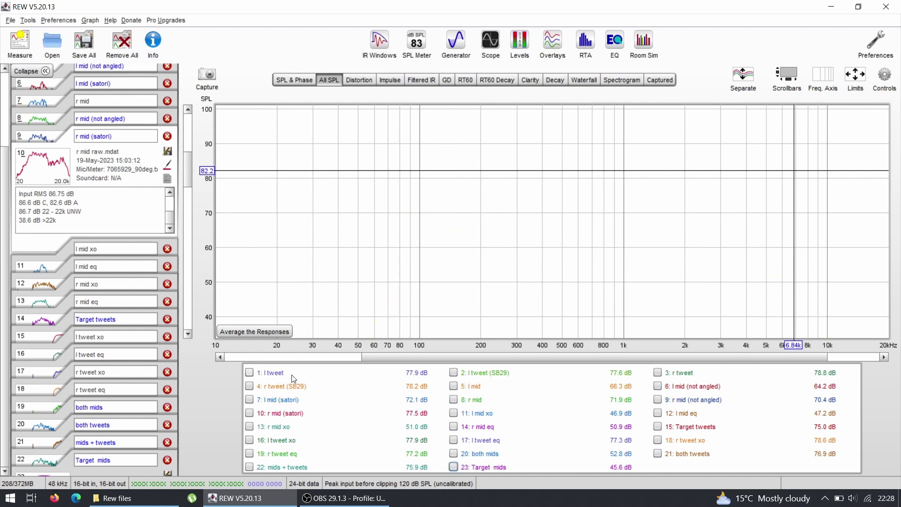
# - Overlay l tweet, l tweet xo and l tweet eq to compare them, and hide the raw l tweet trace
pyautogui.click(249, 373)
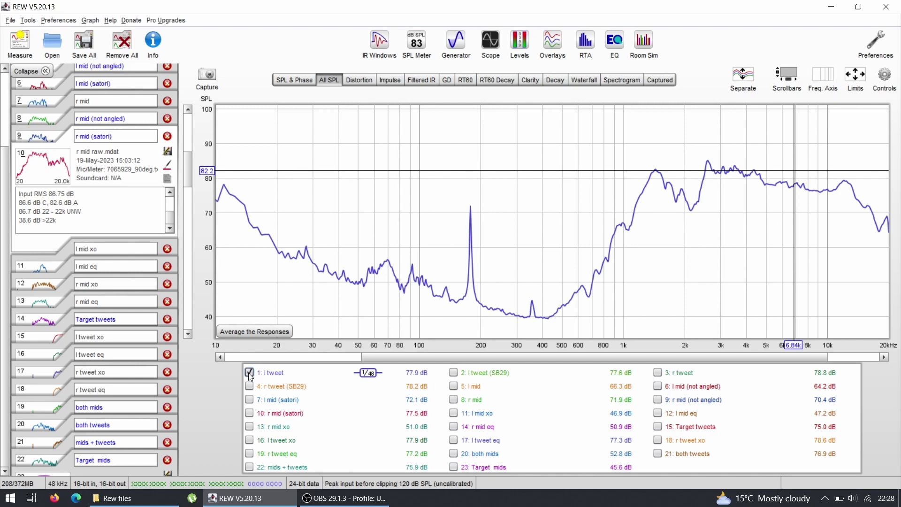
pyautogui.click(249, 440)
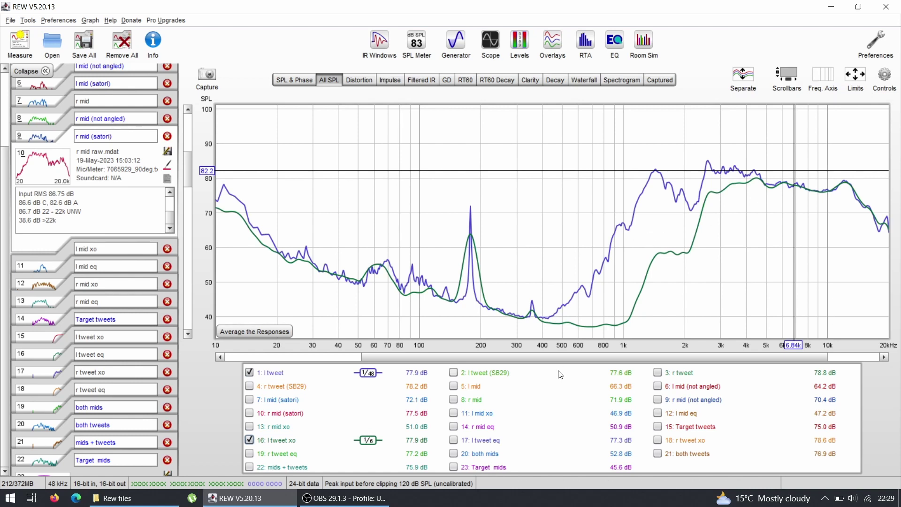
pyautogui.click(453, 440)
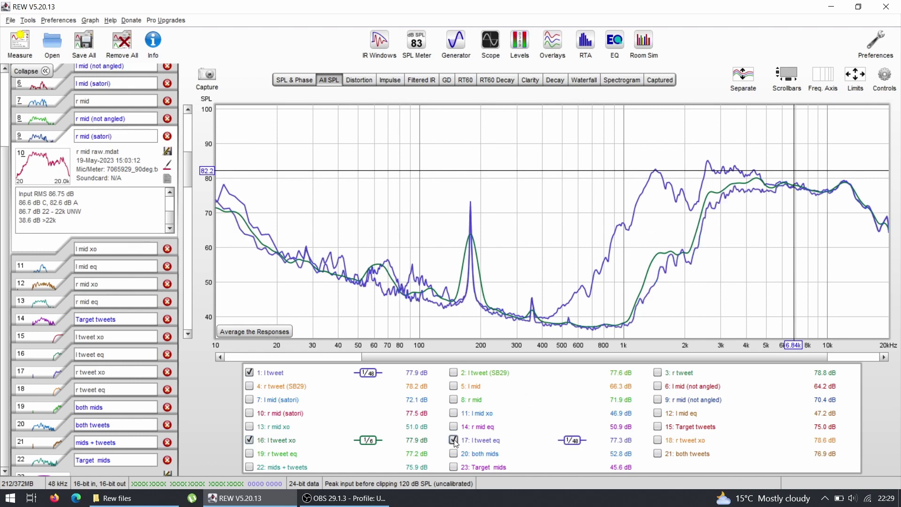
pyautogui.click(250, 373)
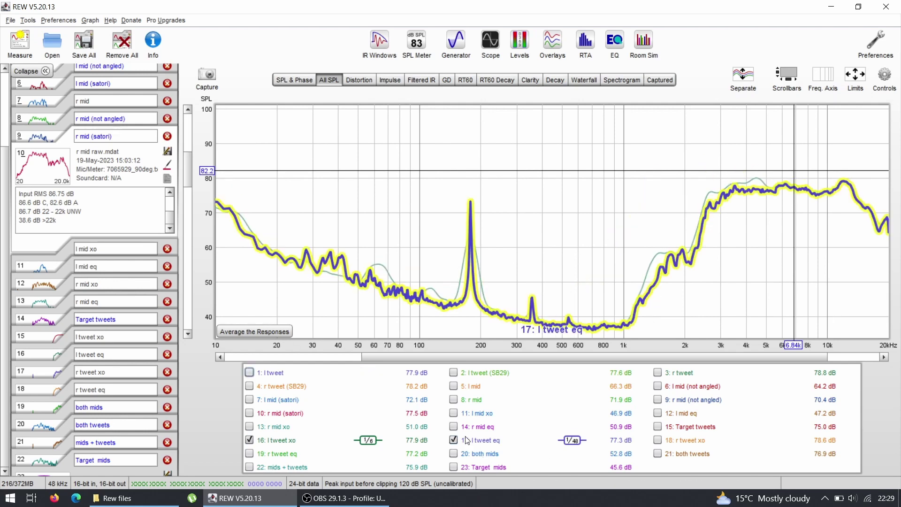
# - Check l tweet xo and l tweet eq against Target tweets, leaving only l tweet eq on the graph
pyautogui.click(658, 427)
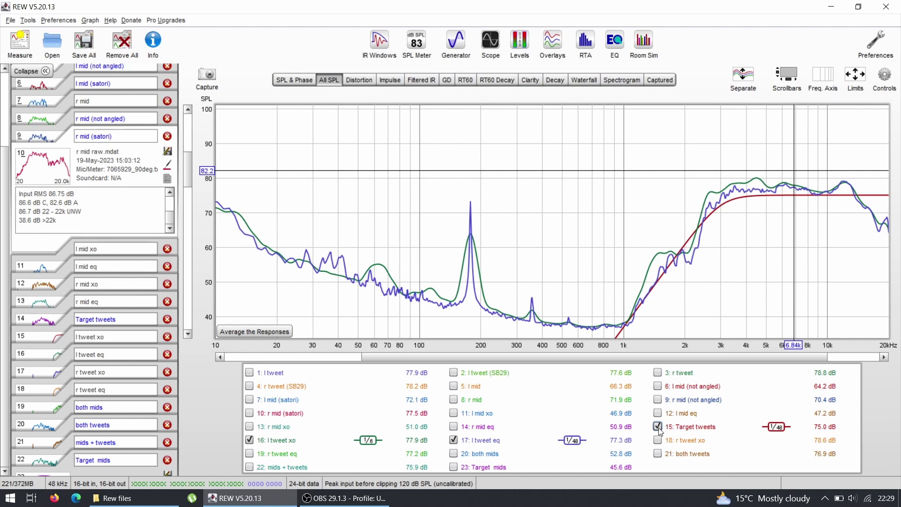
pyautogui.click(658, 427)
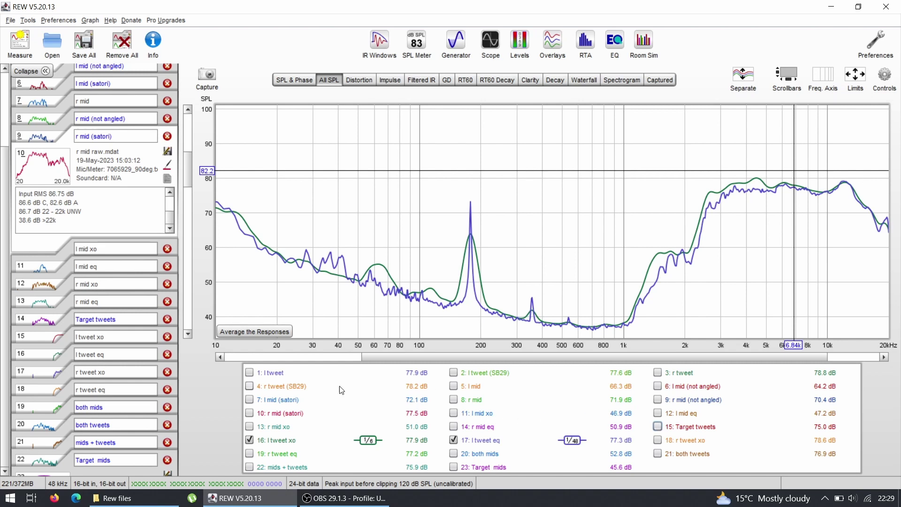
pyautogui.click(249, 440)
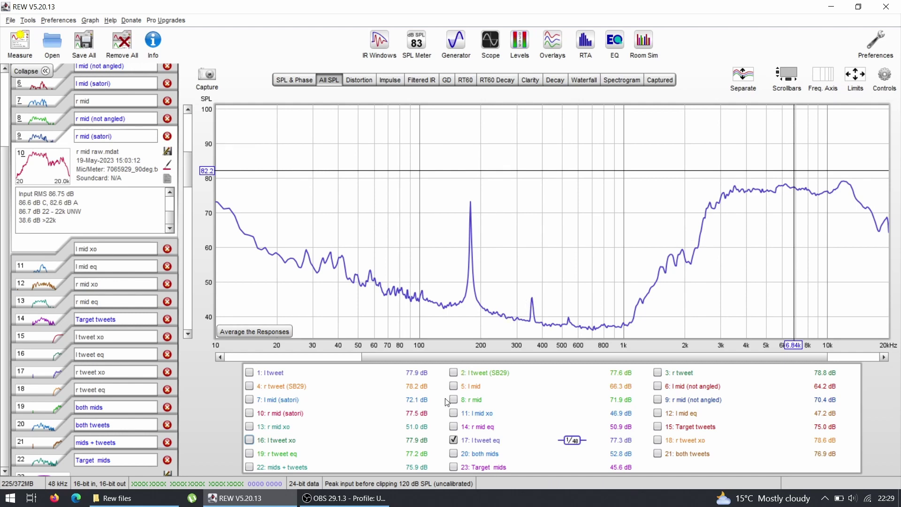
# - Replace l tweet eq with r tweet, r tweet xo and r tweet eq to compare the right tweeter's processing stages
pyautogui.click(659, 373)
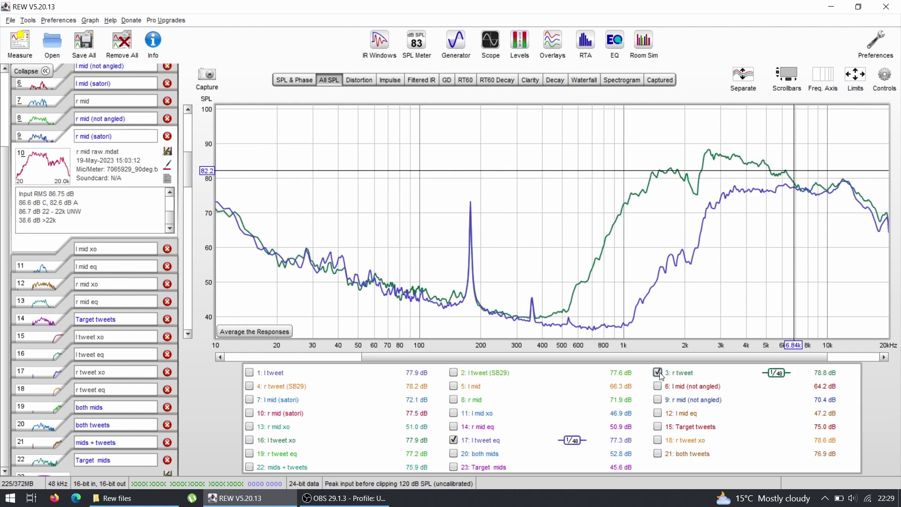
pyautogui.click(453, 441)
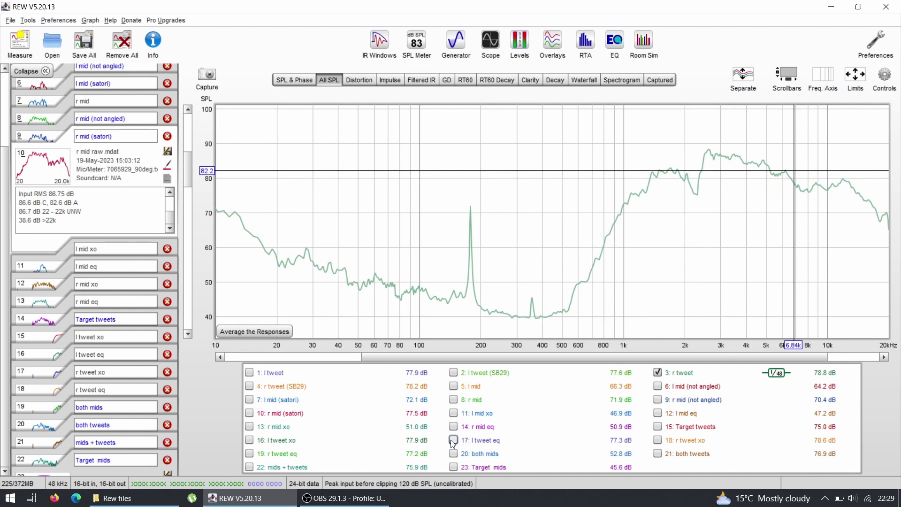
pyautogui.click(657, 441)
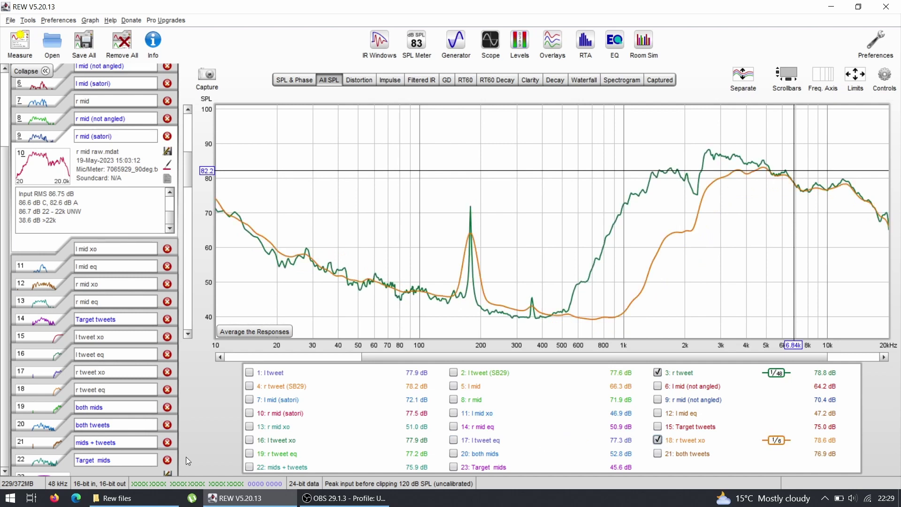
pyautogui.click(250, 454)
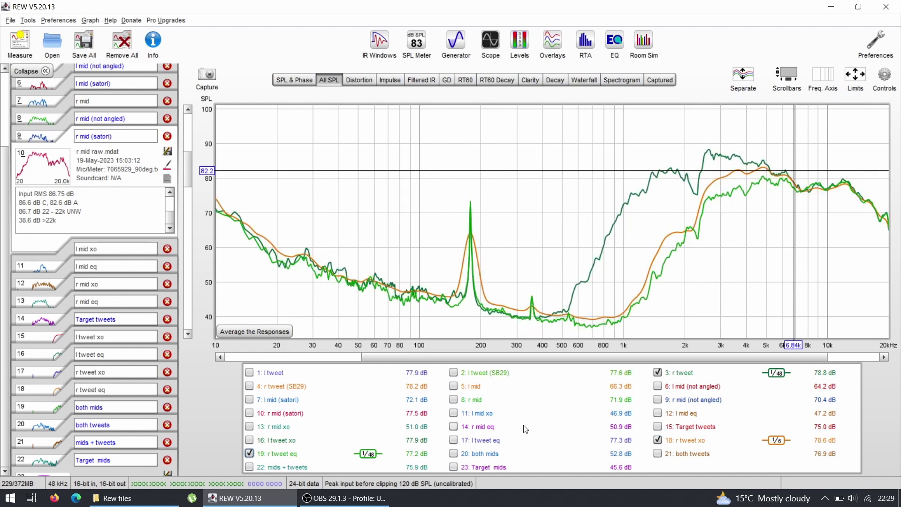
# - Hide r tweet and r tweet xo, and overlay l tweet eq on r tweet eq to compare both equalised tweeters
pyautogui.click(658, 373)
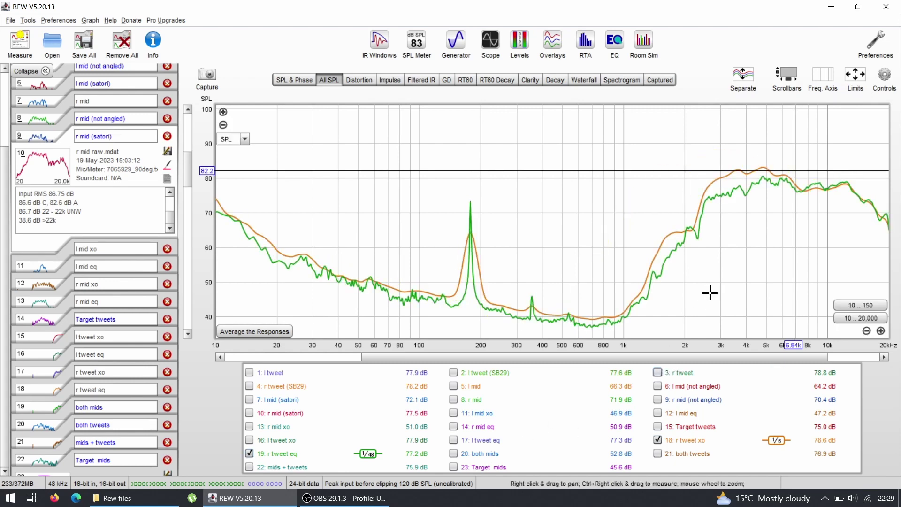
pyautogui.click(657, 440)
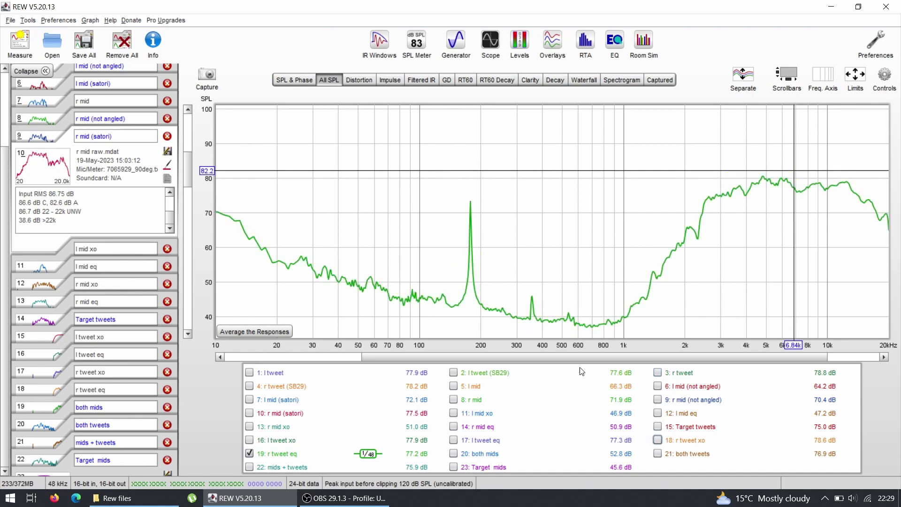
pyautogui.click(454, 440)
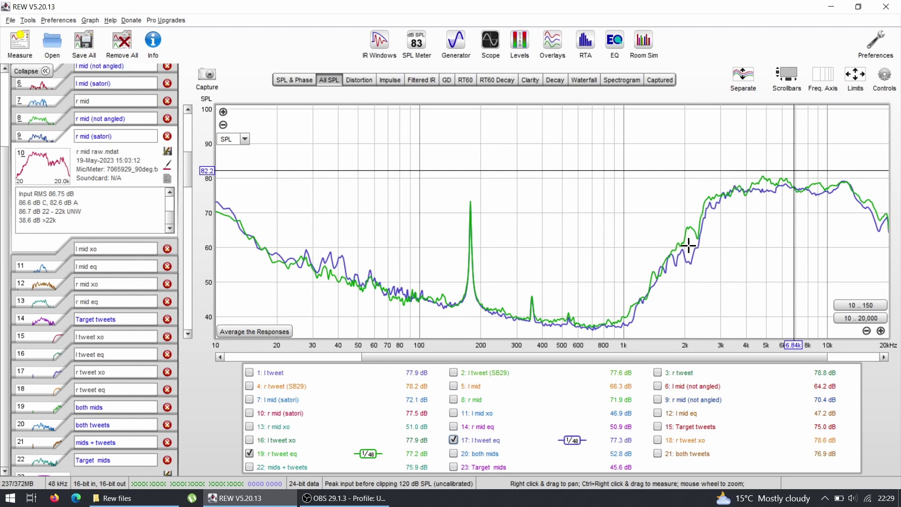
# - Read the levels of l tweet eq and r tweet eq around 1.9 kHz and between 14 and 15 kHz
pyautogui.moveTo(687, 257)
pyautogui.mouseDown()
pyautogui.moveTo(697, 234)
pyautogui.moveTo(694, 259)
pyautogui.moveTo(681, 261)
pyautogui.mouseUp()
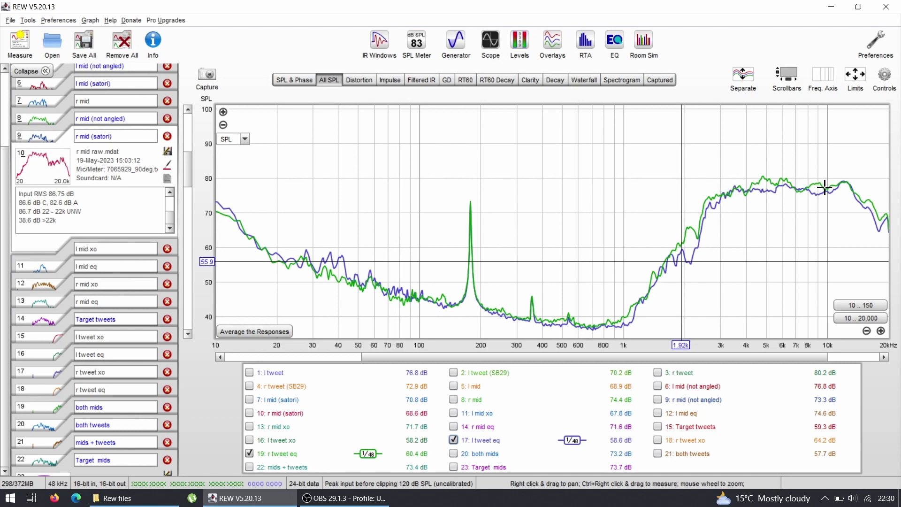
pyautogui.click(861, 196)
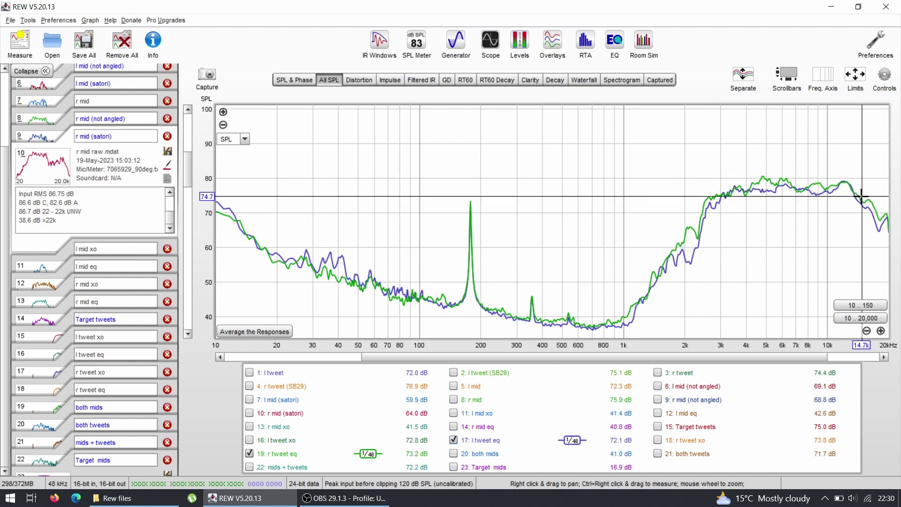
pyautogui.click(860, 196)
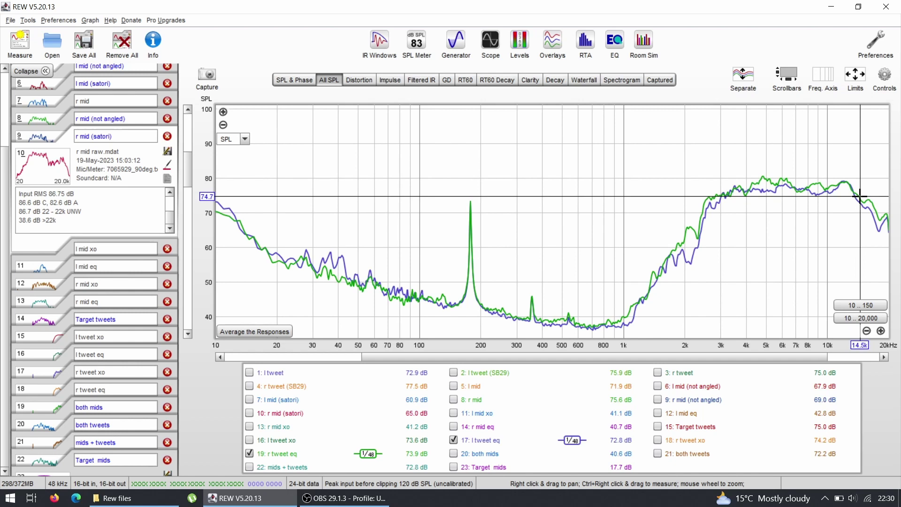
pyautogui.moveTo(860, 196); pyautogui.dragTo(857, 192)
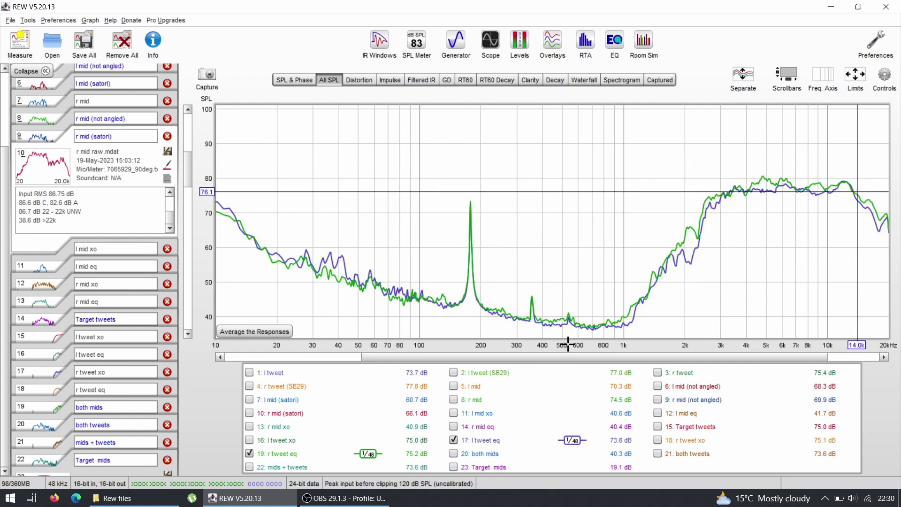
# - Replace the equalised tweeter traces with l mid, l mid xo and l mid eq to compare them, and hide the raw l mid
pyautogui.click(453, 442)
pyautogui.click(249, 454)
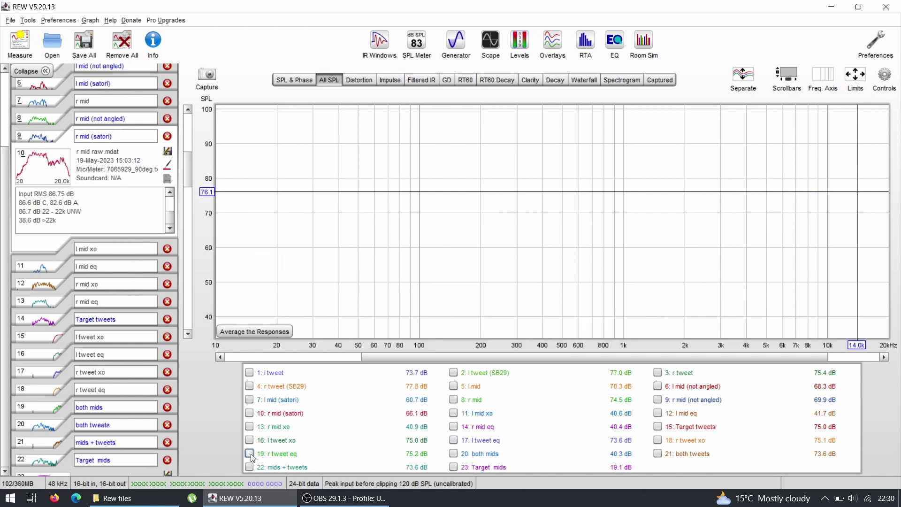
pyautogui.click(453, 386)
pyautogui.click(454, 413)
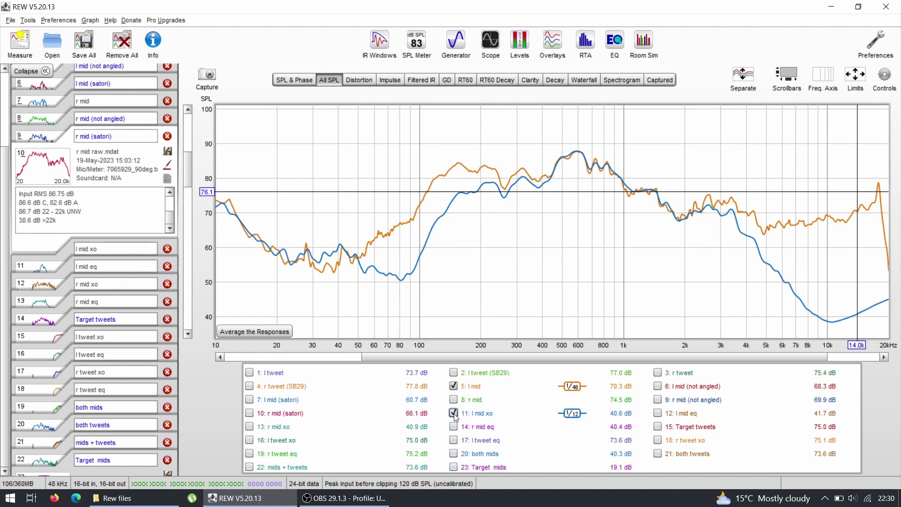
pyautogui.click(657, 413)
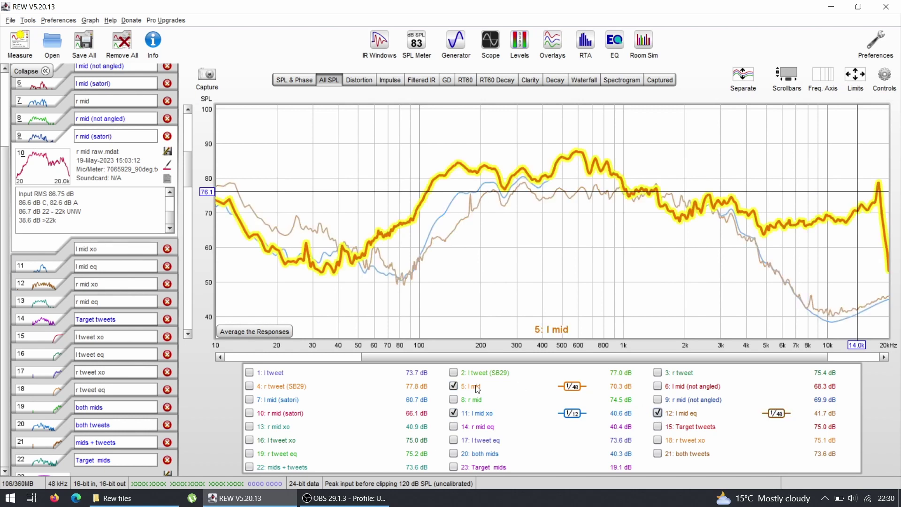
pyautogui.click(453, 387)
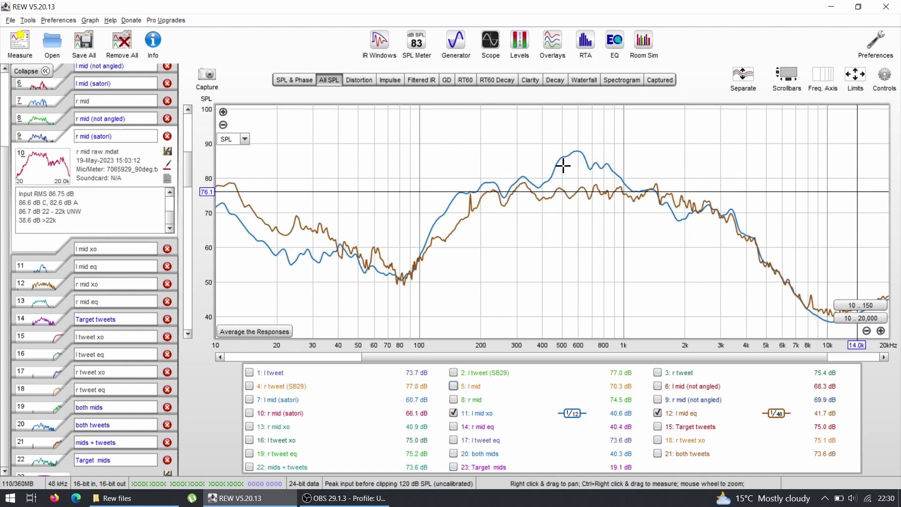
# - Replace the left midrange traces with r mid, r mid xo and r mid eq to compare them, and hide the raw r mid
pyautogui.click(452, 411)
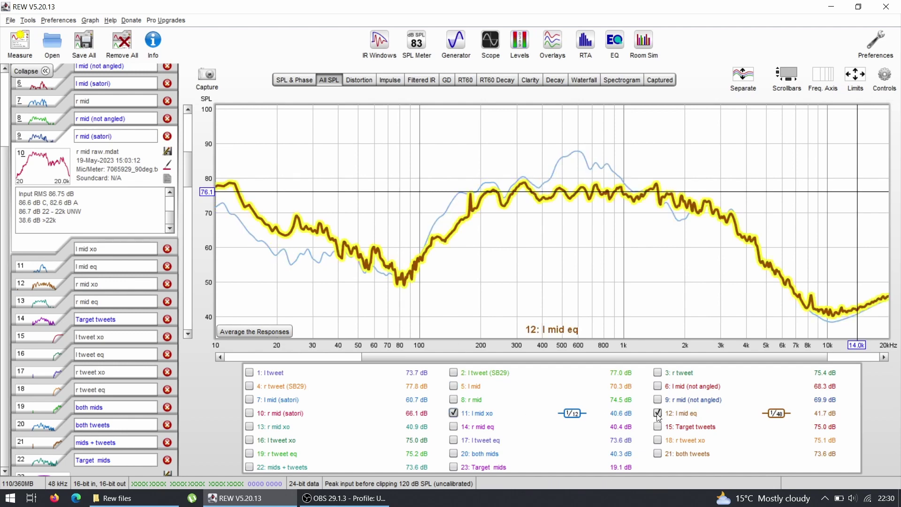
pyautogui.click(657, 413)
pyautogui.click(453, 413)
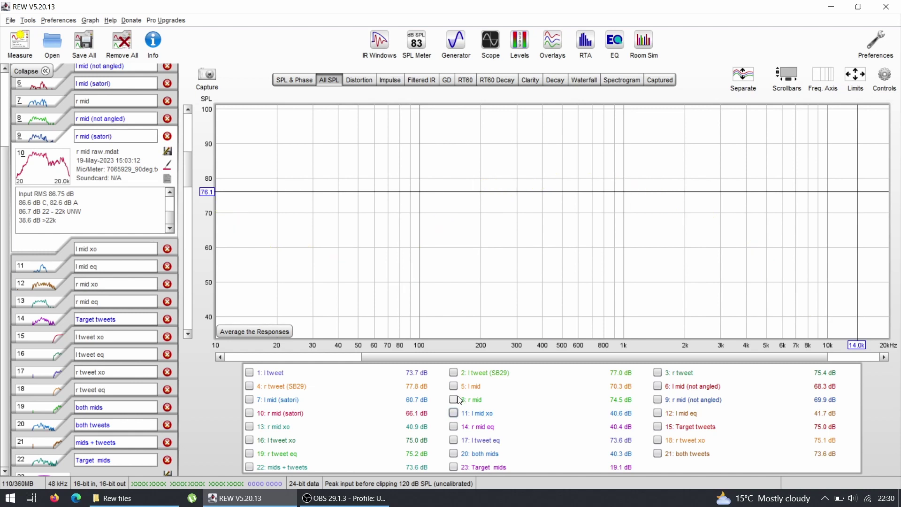
pyautogui.click(454, 400)
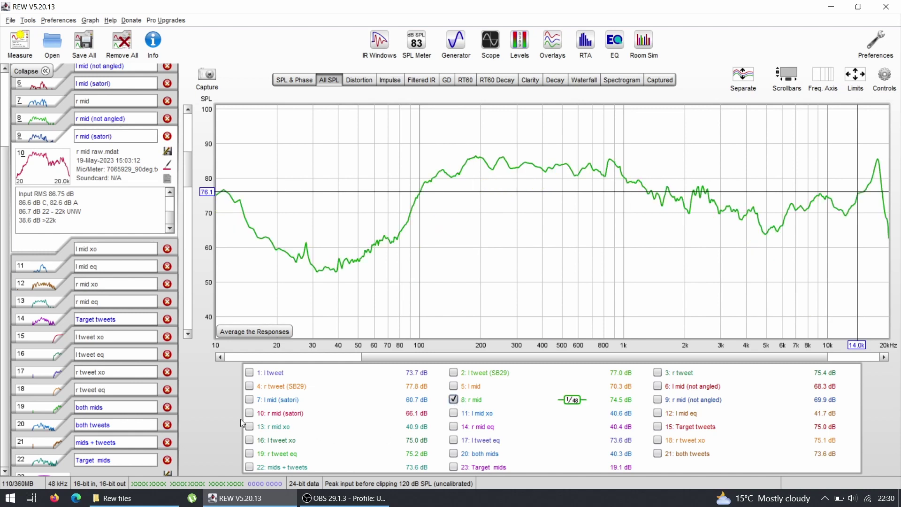
pyautogui.click(249, 426)
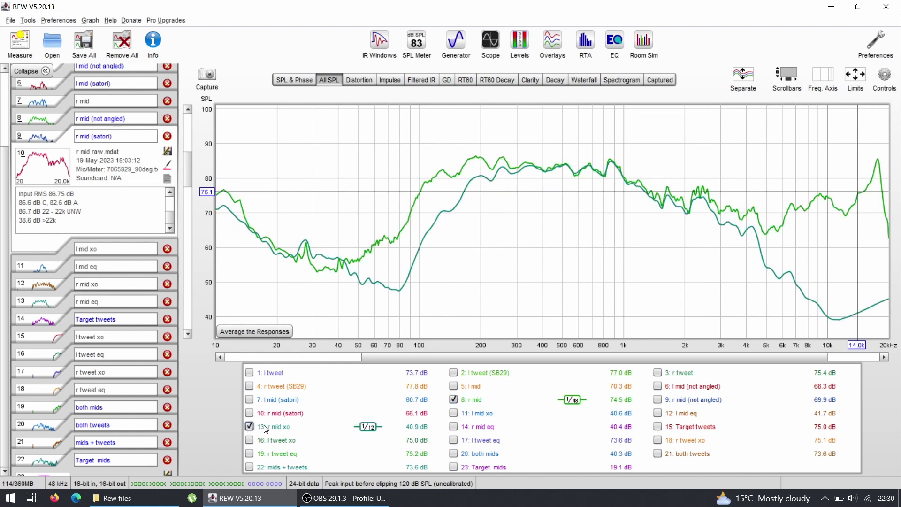
pyautogui.click(453, 426)
pyautogui.click(453, 400)
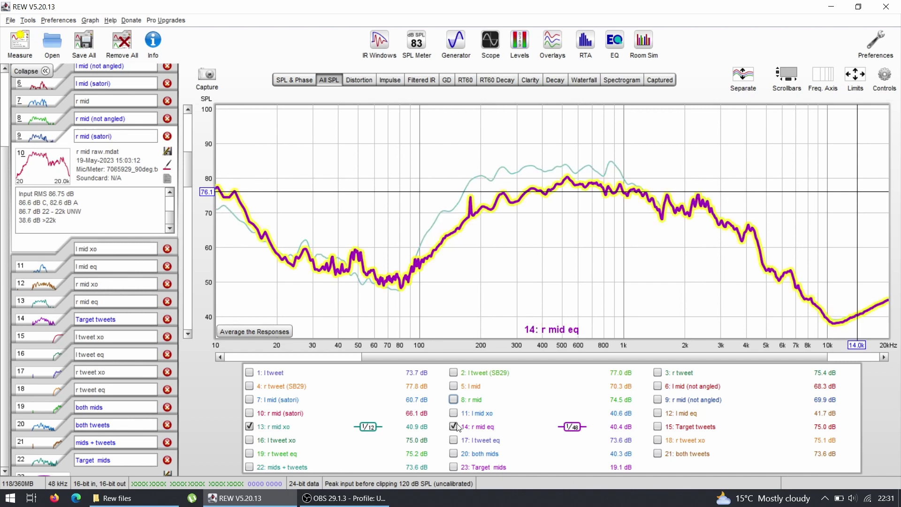
# - Replace the right midrange traces with both mids, both tweets and mids + tweets, and check the combined response's peak at about 3.6 kHz
pyautogui.click(456, 426)
pyautogui.click(249, 427)
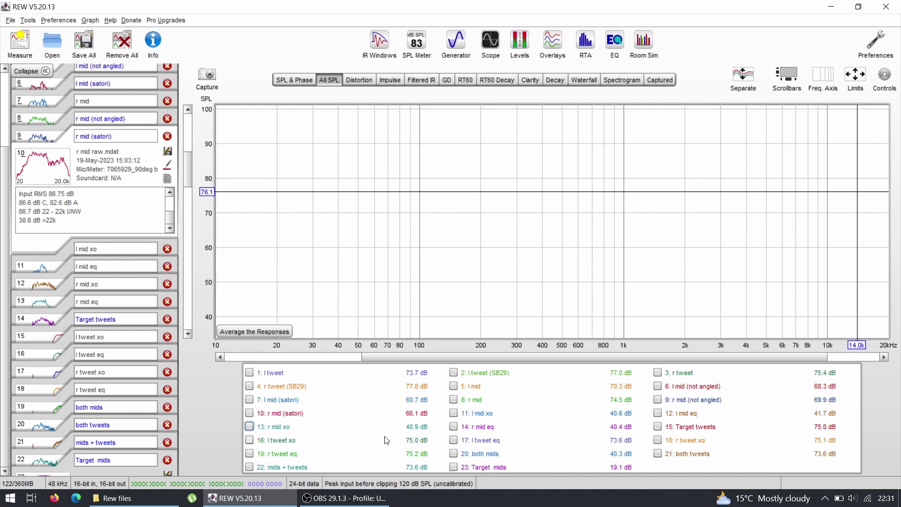
pyautogui.click(454, 454)
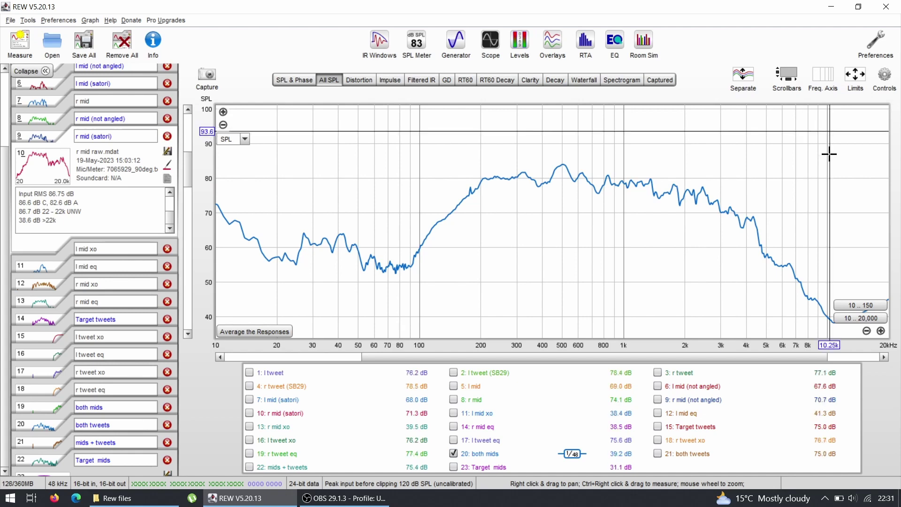
pyautogui.click(657, 453)
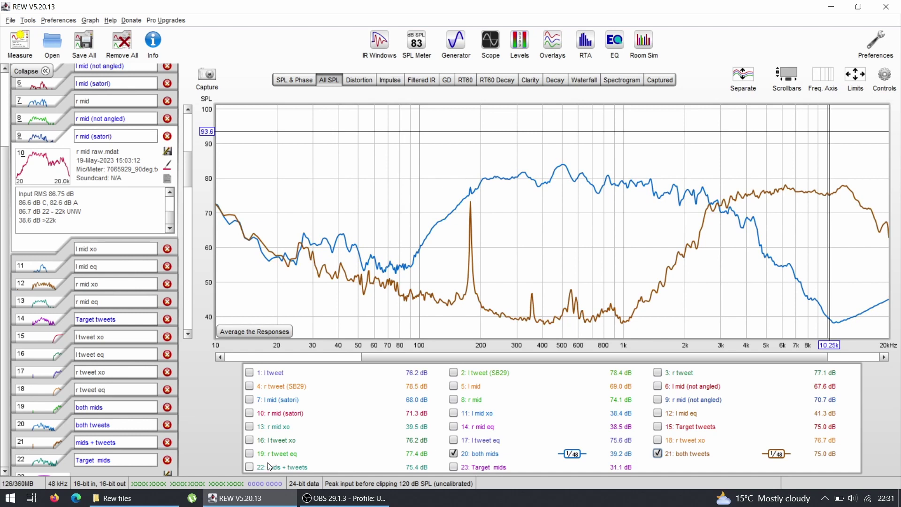
pyautogui.click(249, 466)
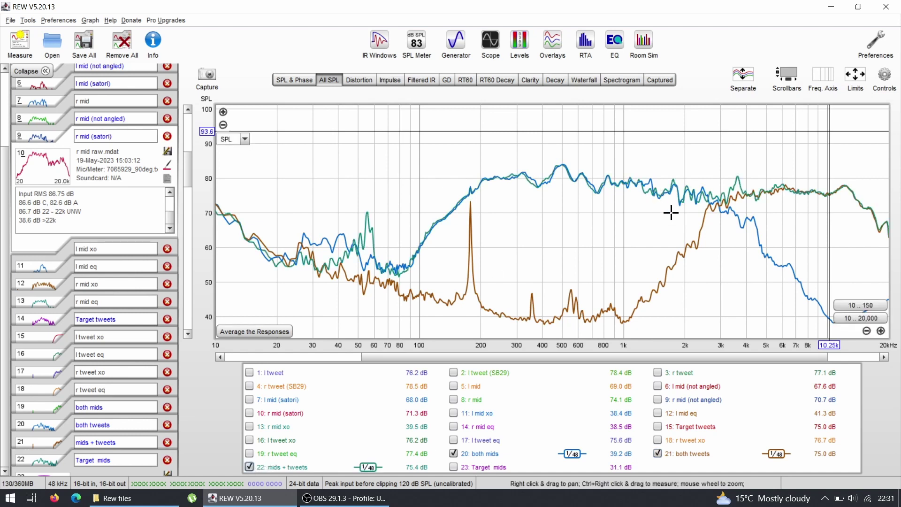
pyautogui.click(737, 176)
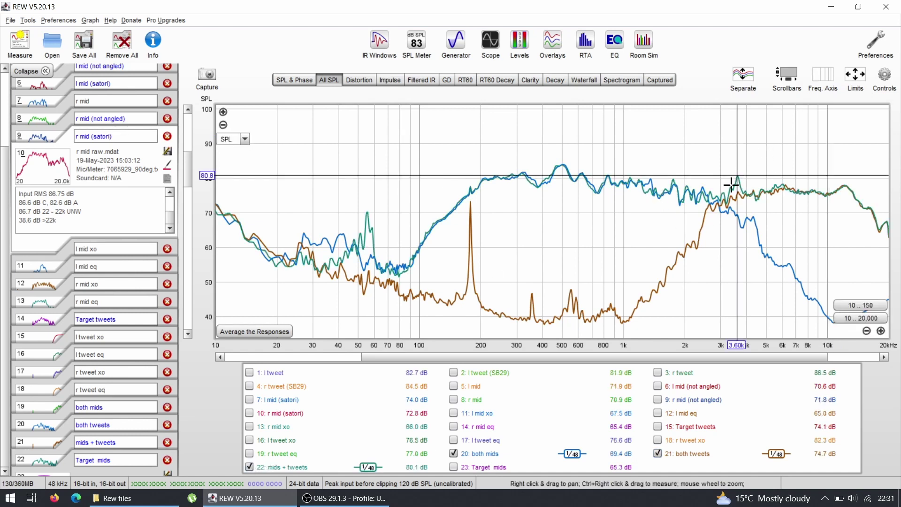
# - Leave only mids + tweets on the graph and read its level near 200 Hz
pyautogui.click(657, 453)
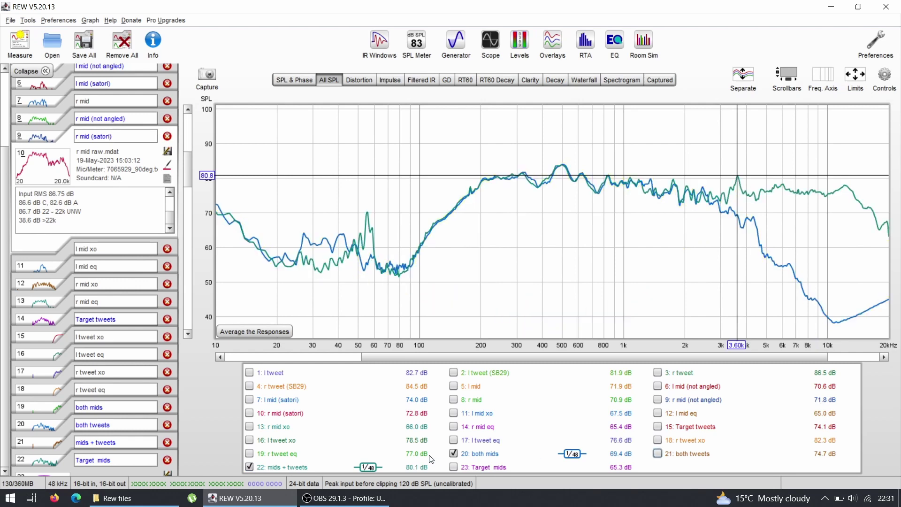
pyautogui.click(453, 454)
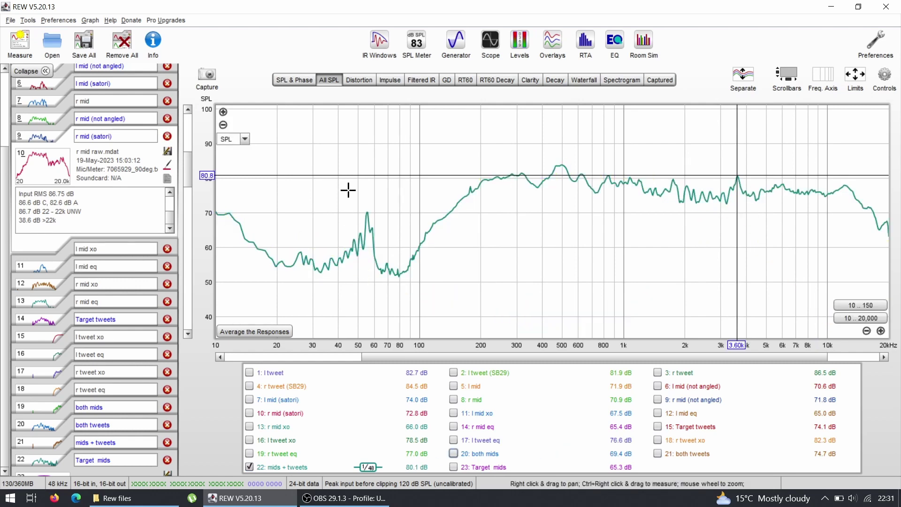
pyautogui.click(361, 149)
pyautogui.click(478, 186)
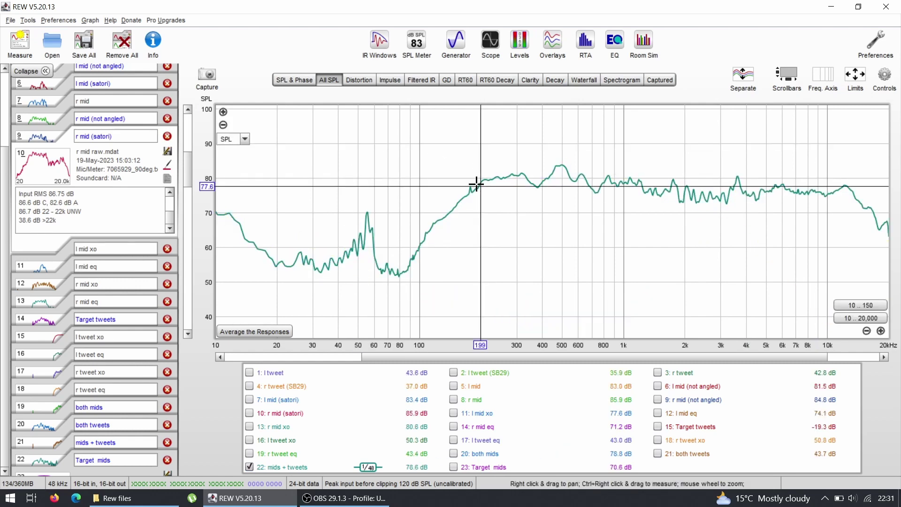
pyautogui.click(480, 182)
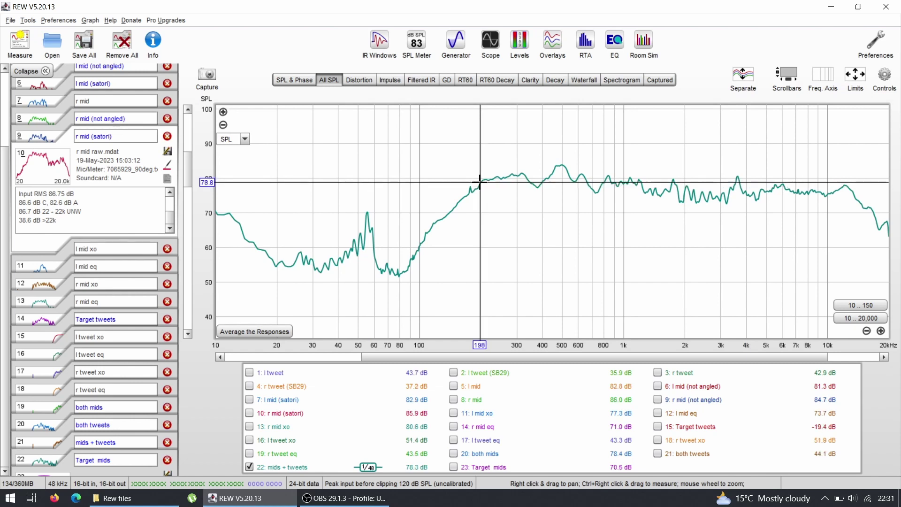
# - Check mids + tweets briefly against Target mids, and trace the combined response up to about 11.8 kHz with the cursor
pyautogui.click(453, 467)
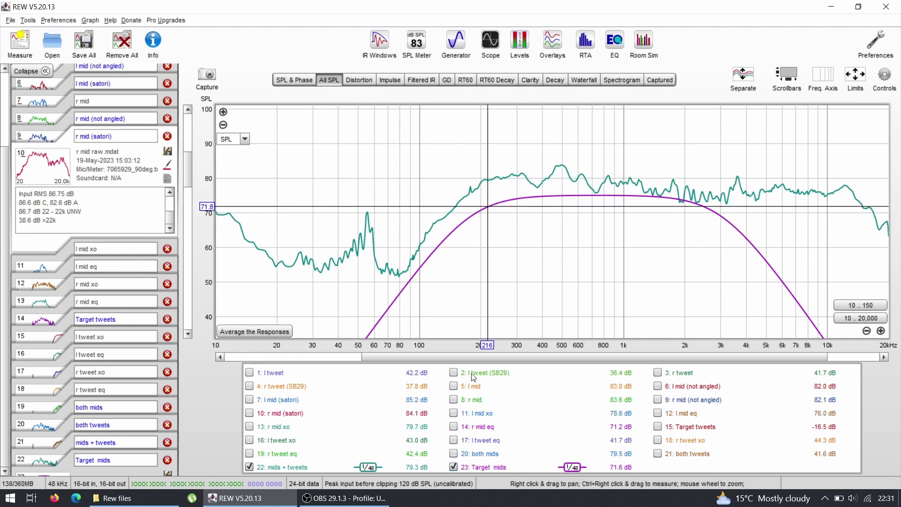
pyautogui.click(453, 467)
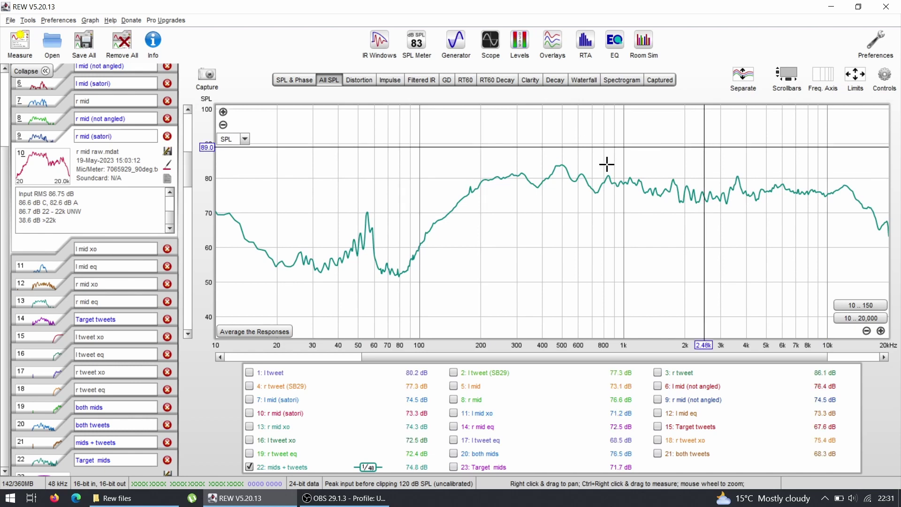
pyautogui.moveTo(489, 181); pyautogui.dragTo(842, 131)
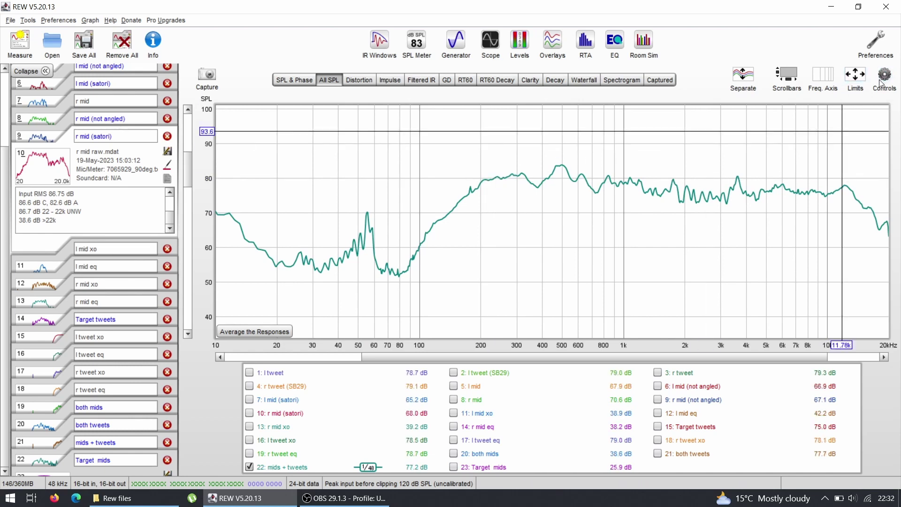
# - Apply 1/3 smoothing to the mids + tweets trace
pyautogui.click(879, 79)
pyautogui.click(795, 170)
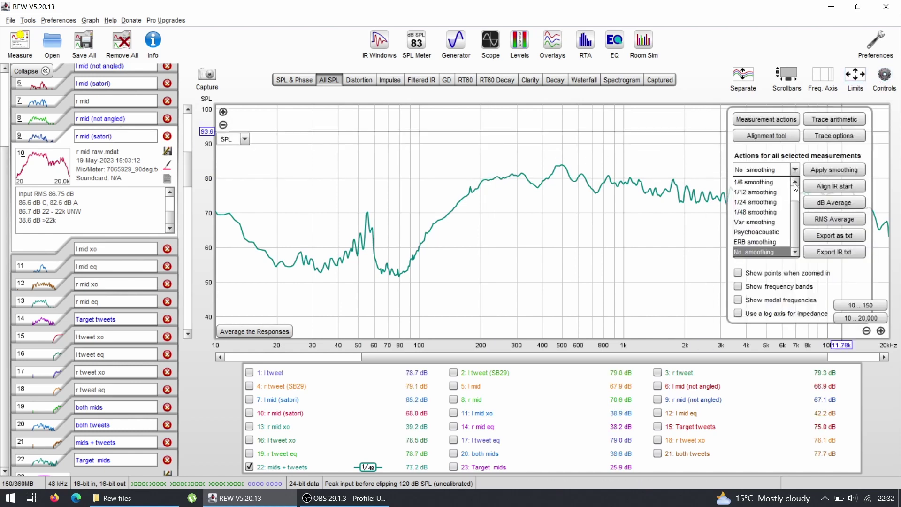
pyautogui.click(795, 183)
pyautogui.click(769, 188)
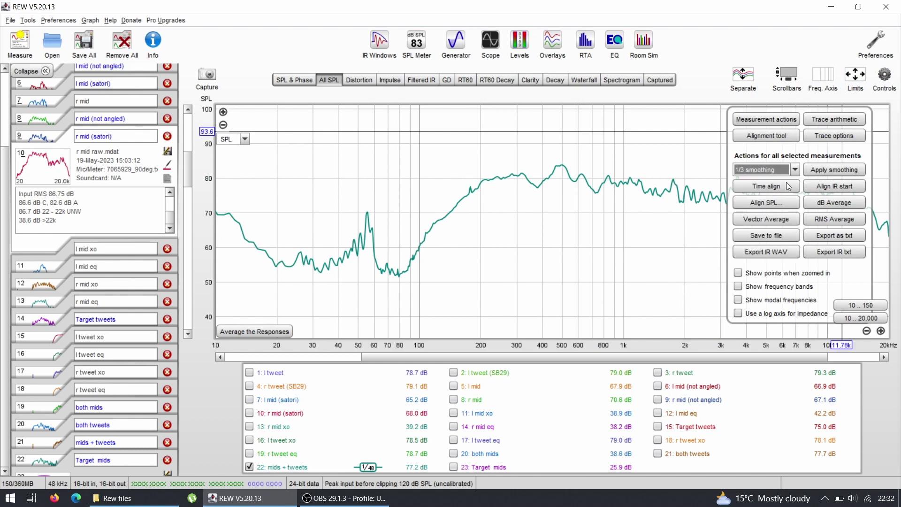
pyautogui.click(829, 169)
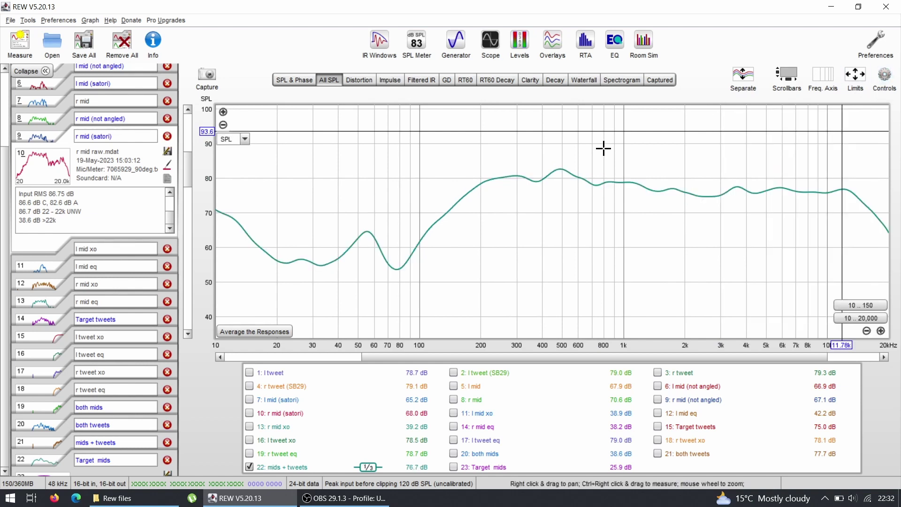
# - Read the smoothed mids + tweets level between about 190 and 240 Hz, and check the 20 Hz position
pyautogui.click(489, 181)
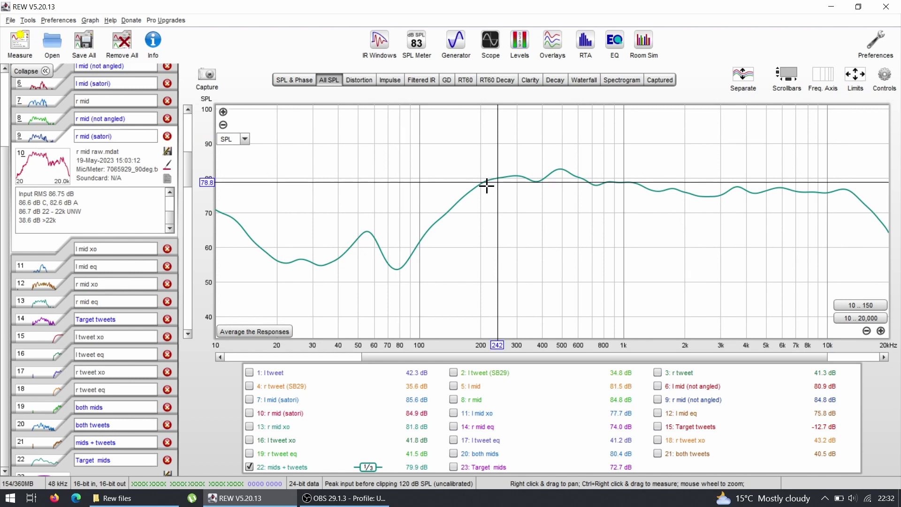
pyautogui.click(487, 186)
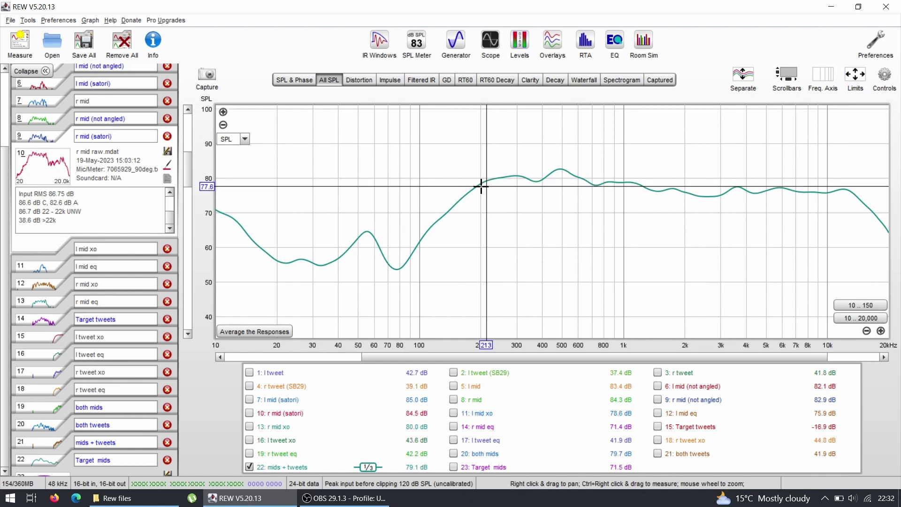
pyautogui.click(480, 186)
pyautogui.click(478, 184)
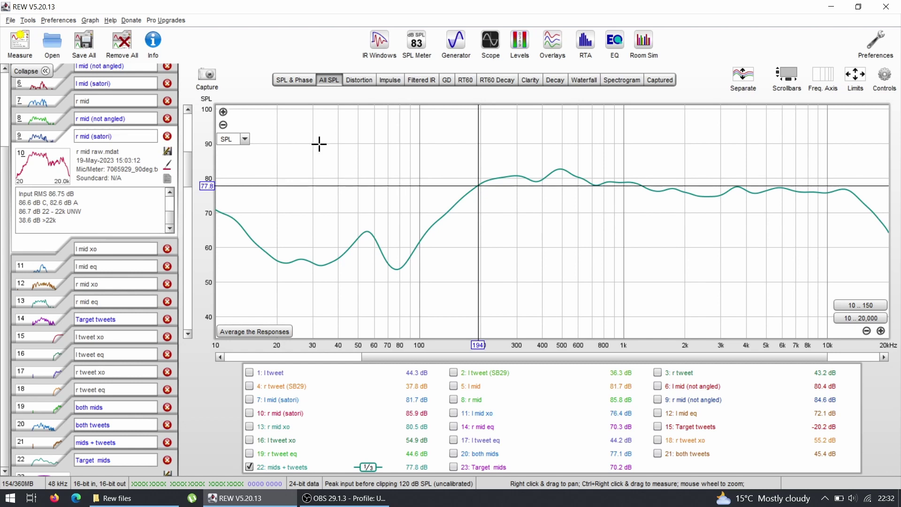
pyautogui.click(277, 143)
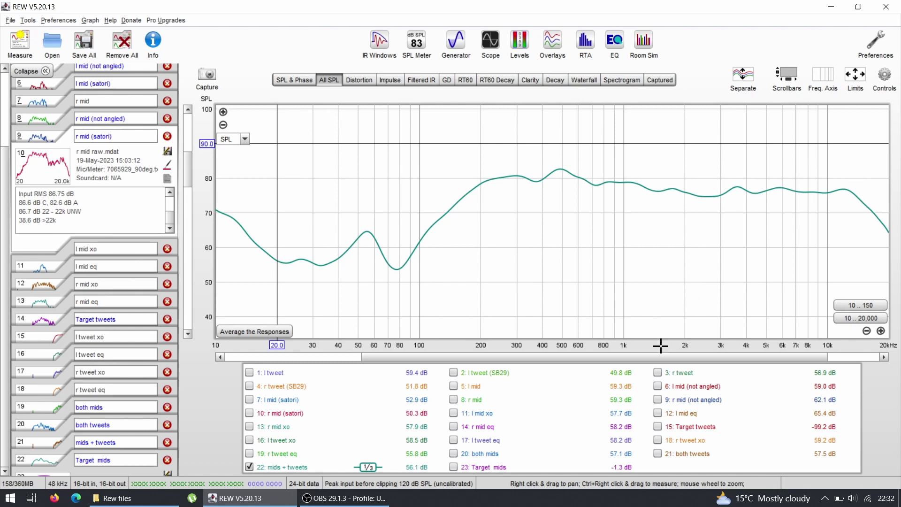
# - Overlay r tweet on the smoothed mids + tweets trace and examine its dip at about 2.26 kHz
pyautogui.click(658, 372)
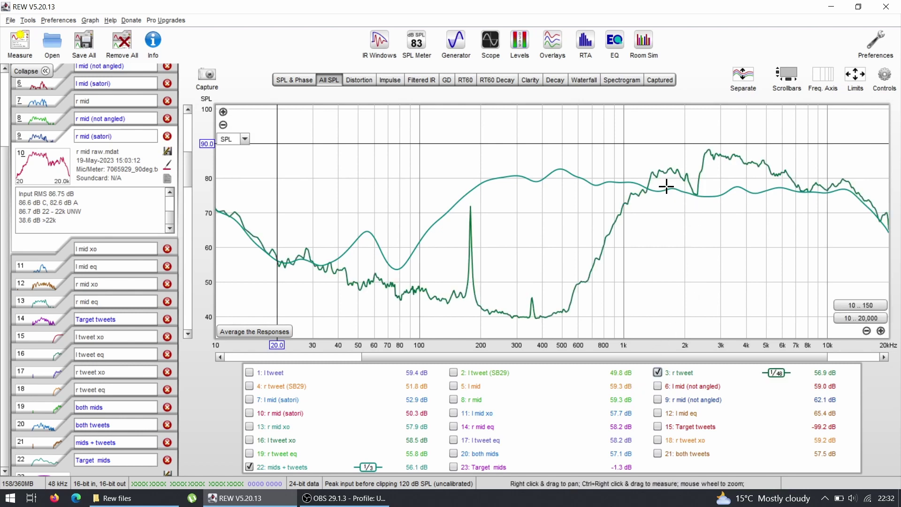
pyautogui.click(696, 191)
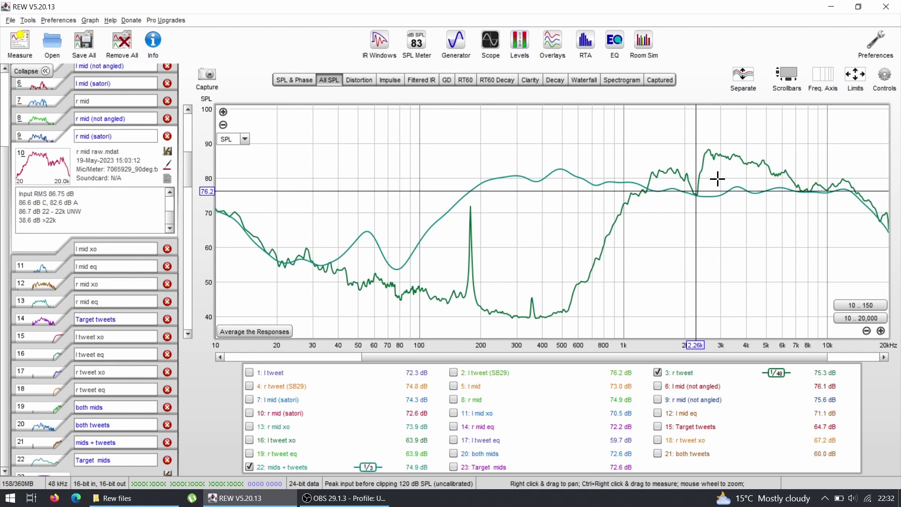
pyautogui.click(696, 193)
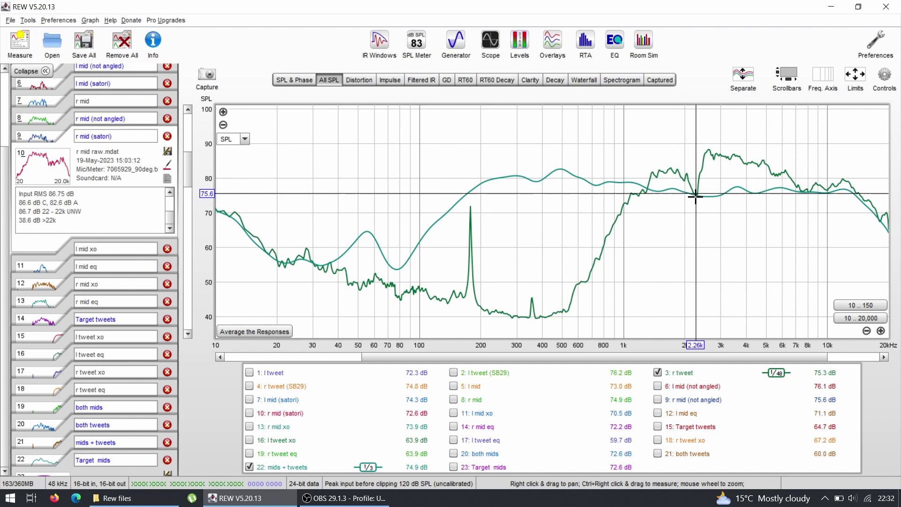
# - Compare the r tweet level at its dip near 2.25 kHz with its peak around 2.59 kHz
pyautogui.moveTo(695, 196); pyautogui.dragTo(688, 182)
pyautogui.click(706, 157)
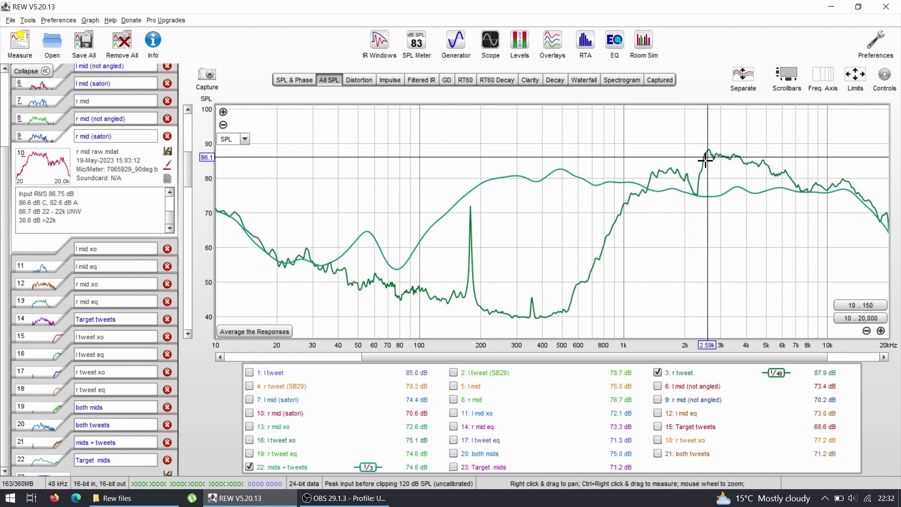
pyautogui.click(687, 176)
pyautogui.moveTo(704, 159); pyautogui.dragTo(695, 194)
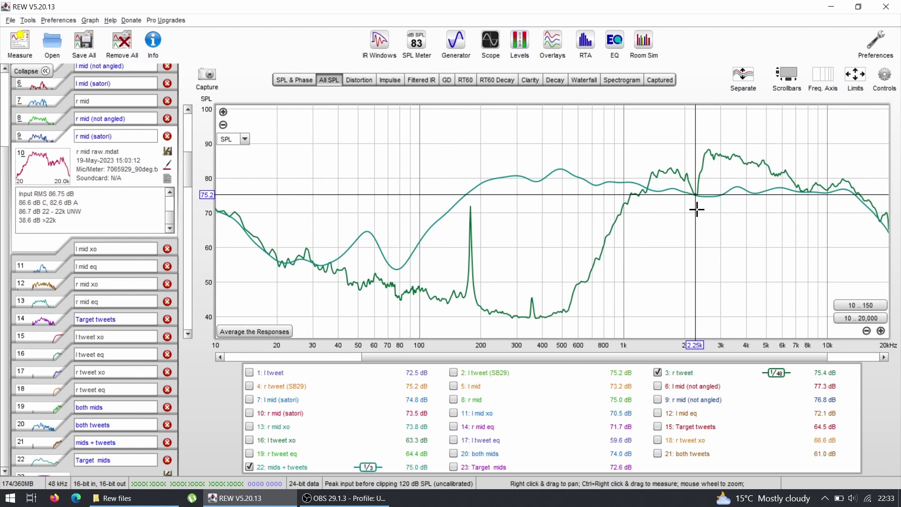
pyautogui.click(676, 194)
pyautogui.click(694, 194)
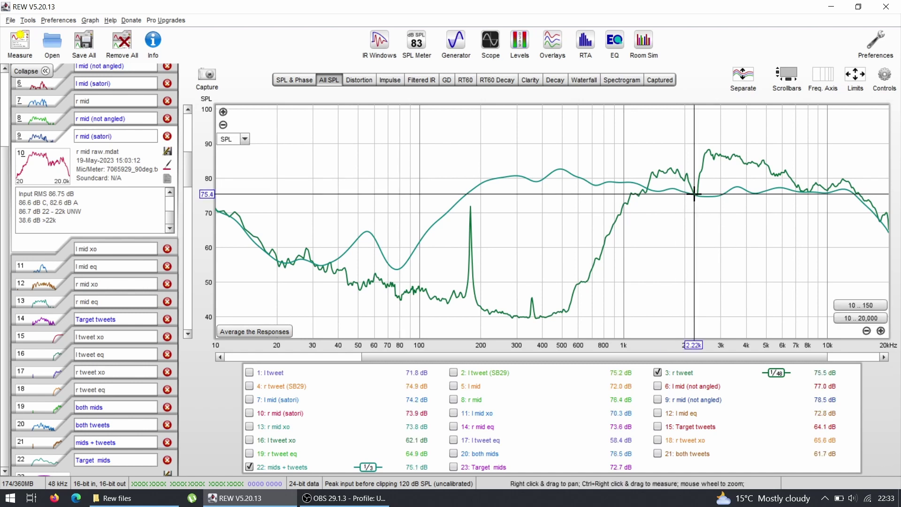
# - Hide the r tweet trace and check the smoothed mids + tweets response at about 188 to 194 Hz and near 23 Hz
pyautogui.click(658, 373)
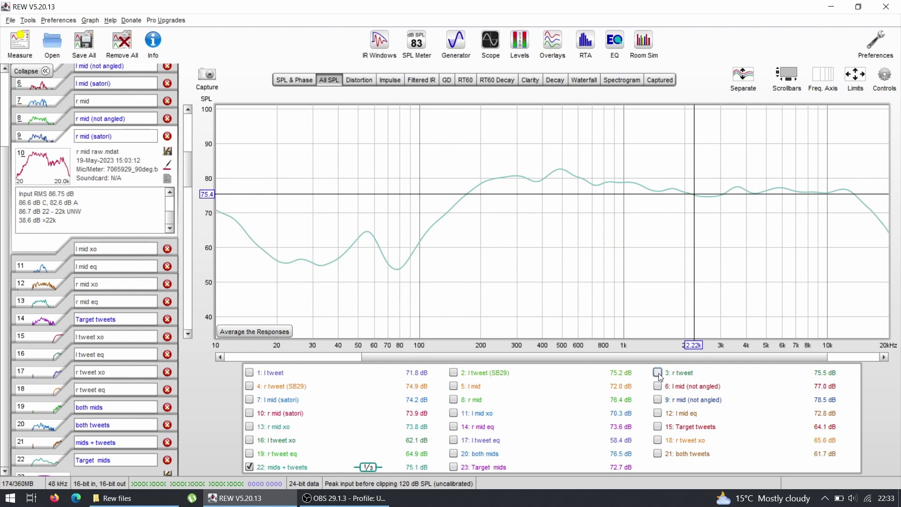
pyautogui.click(480, 185)
pyautogui.click(480, 180)
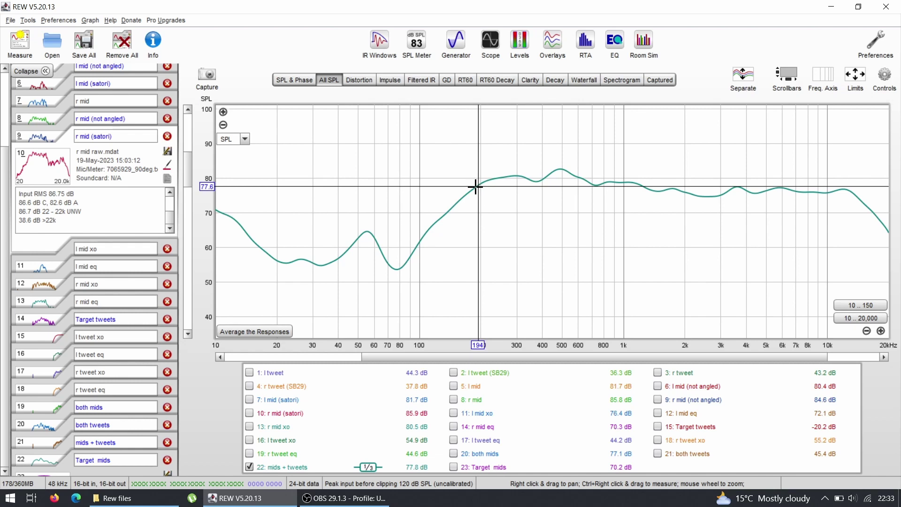
pyautogui.click(476, 188)
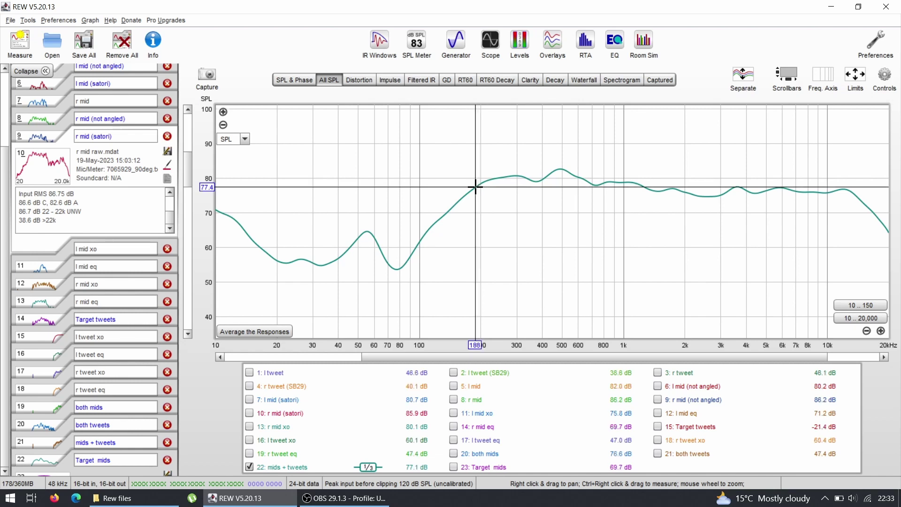
pyautogui.click(290, 148)
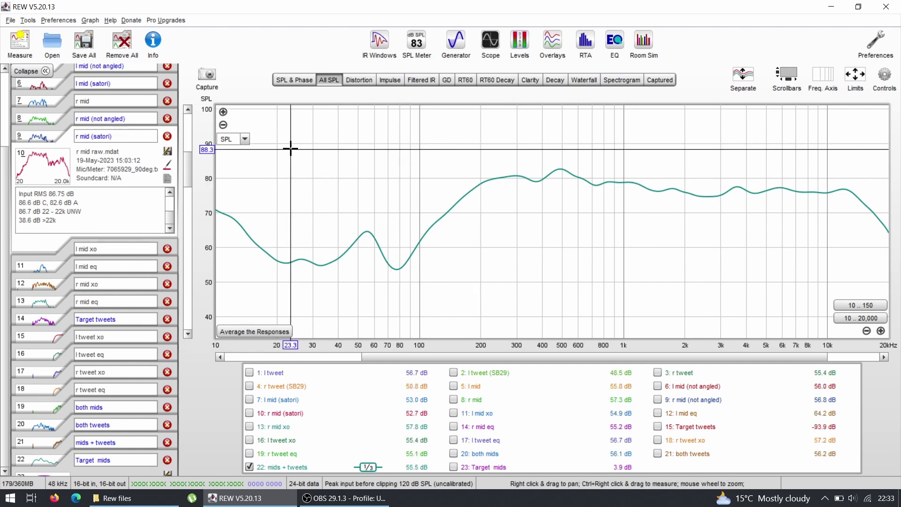